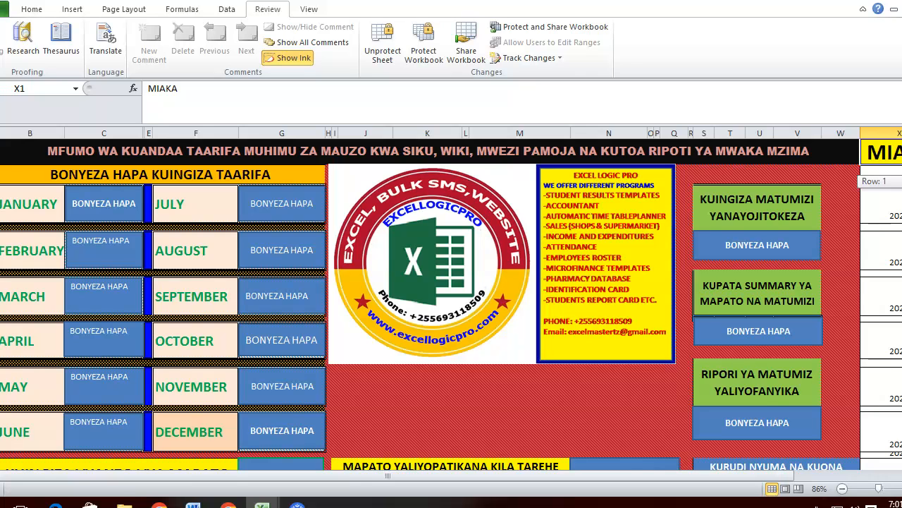
- Open the KUINGIZA VYANZO VYA MAPATO sheet for entering products and their prices
scroll(222, 419, "down", 5)
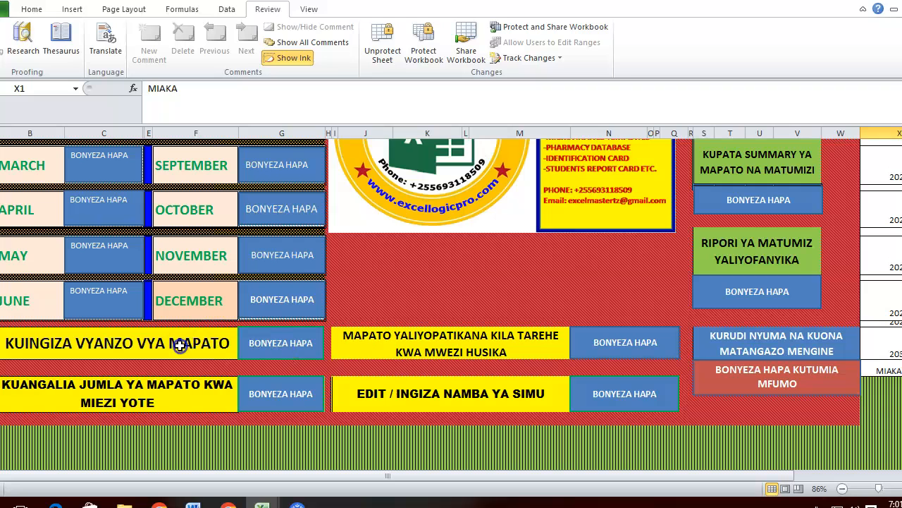
left_click(275, 345)
left_click(127, 248)
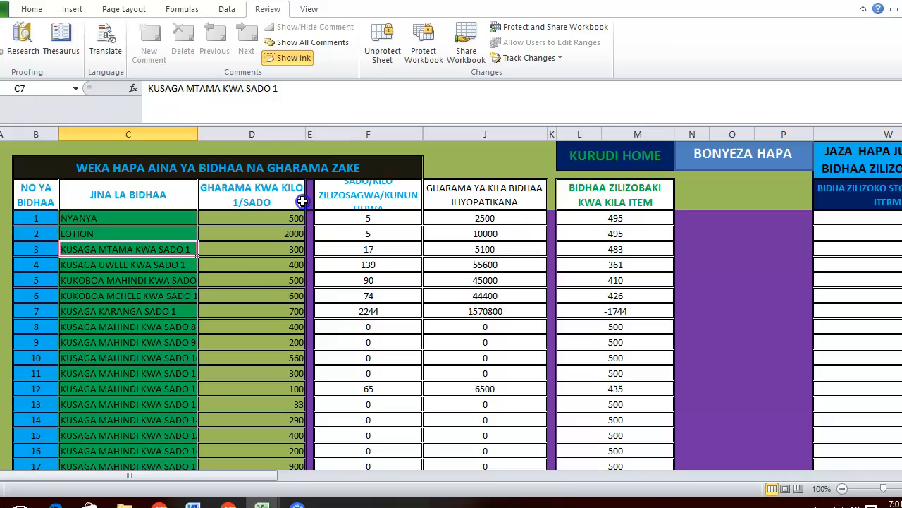
- Try replacing the first product name, NYANYA, with MKATE and undo the change
left_click(247, 218)
left_click(100, 220)
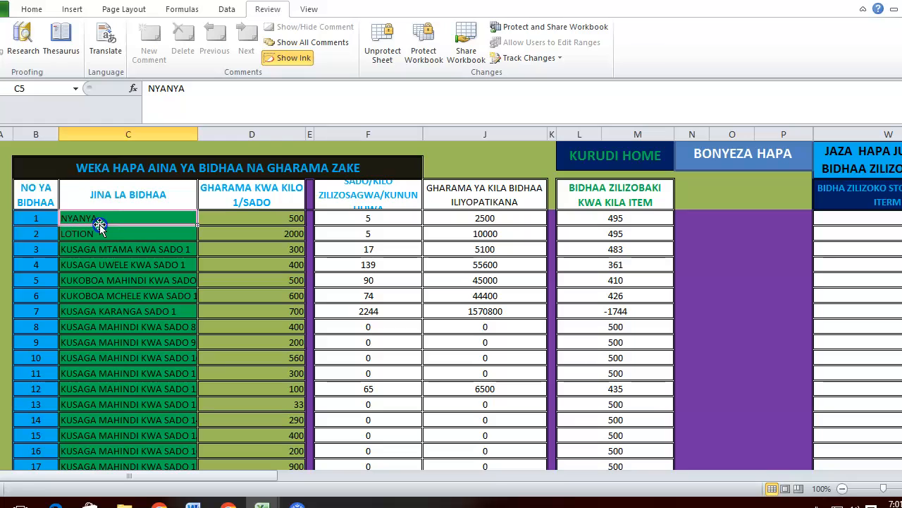
type("MK")
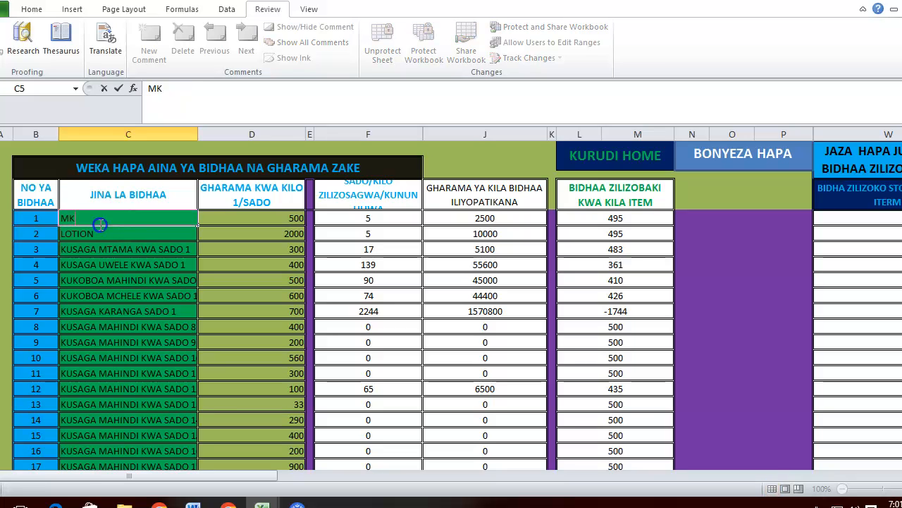
type("ATE")
key("Return")
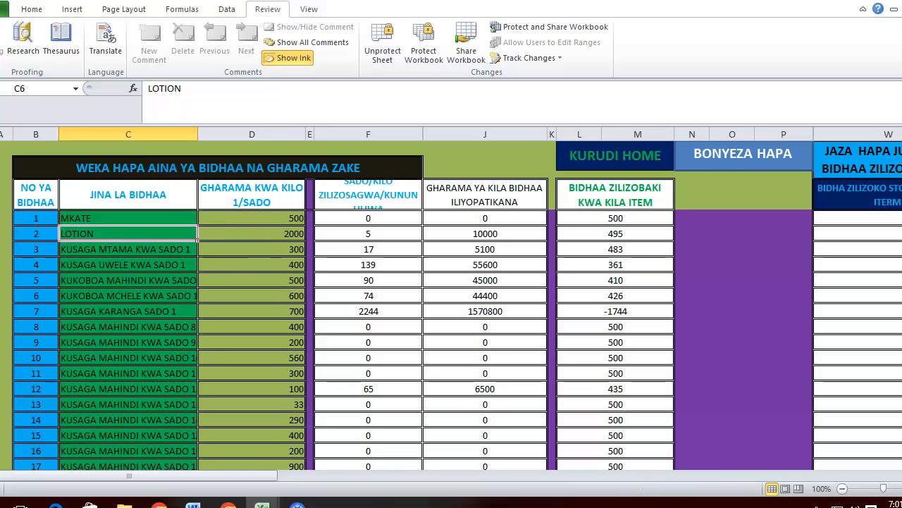
key("ctrl+z")
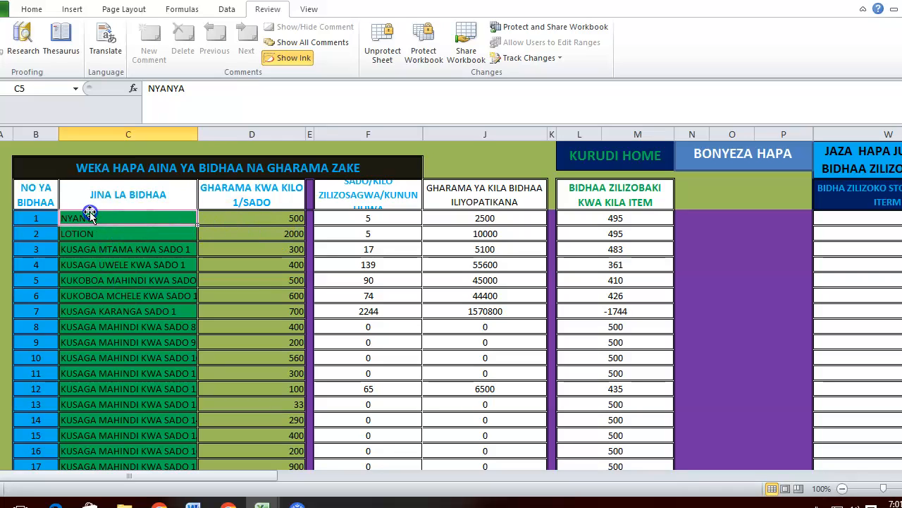
- Set the unit price of NYANYA to 1000 and of LOTION to 5000 in the product price list
left_click_drag(107, 217, 134, 273)
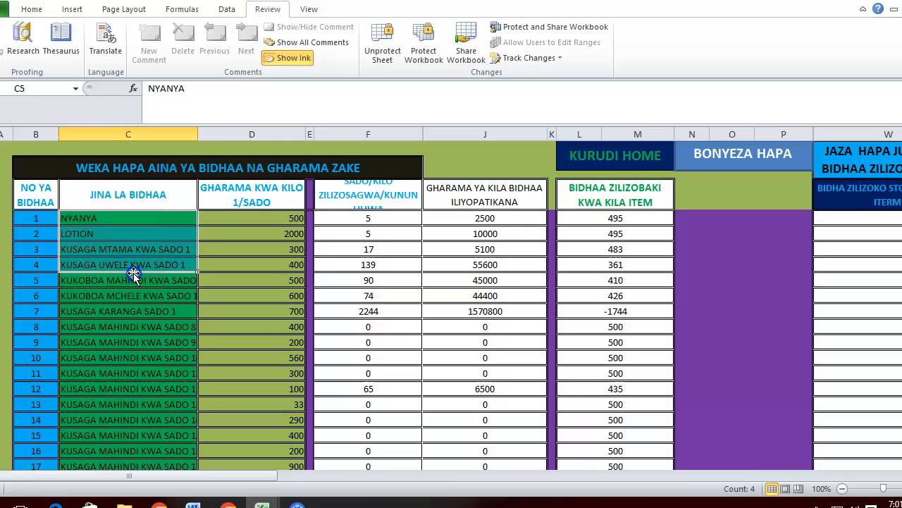
left_click(272, 216)
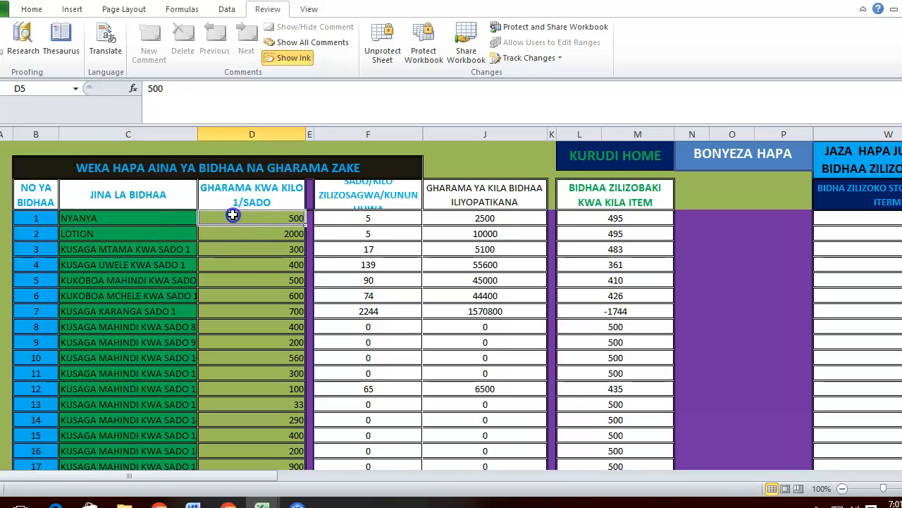
type("1000")
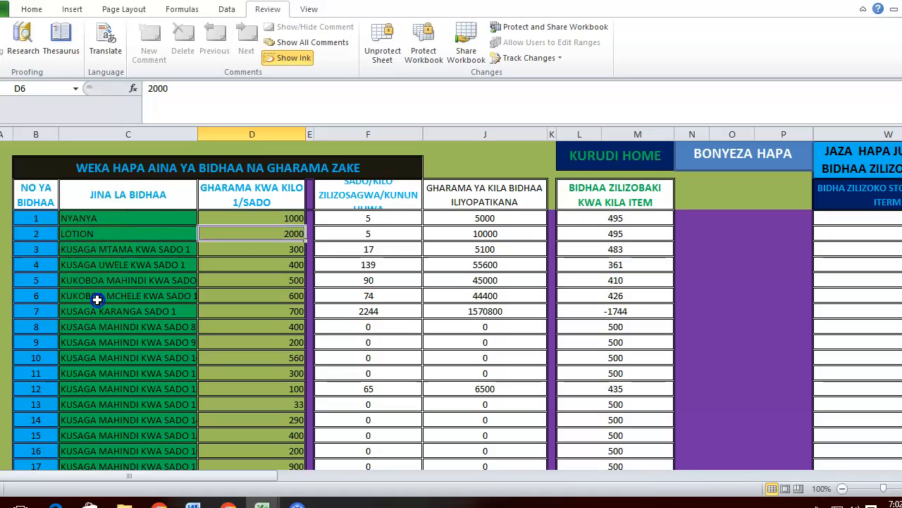
type("50")
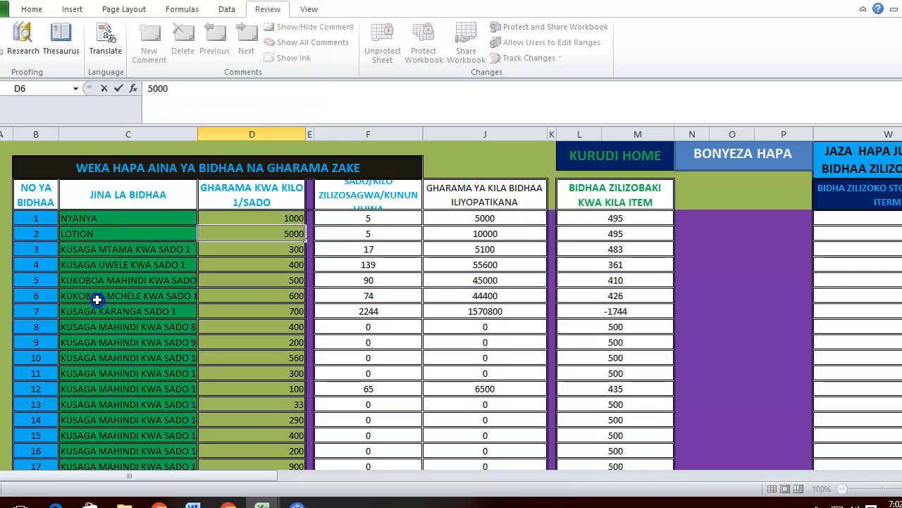
type("00")
key("Return")
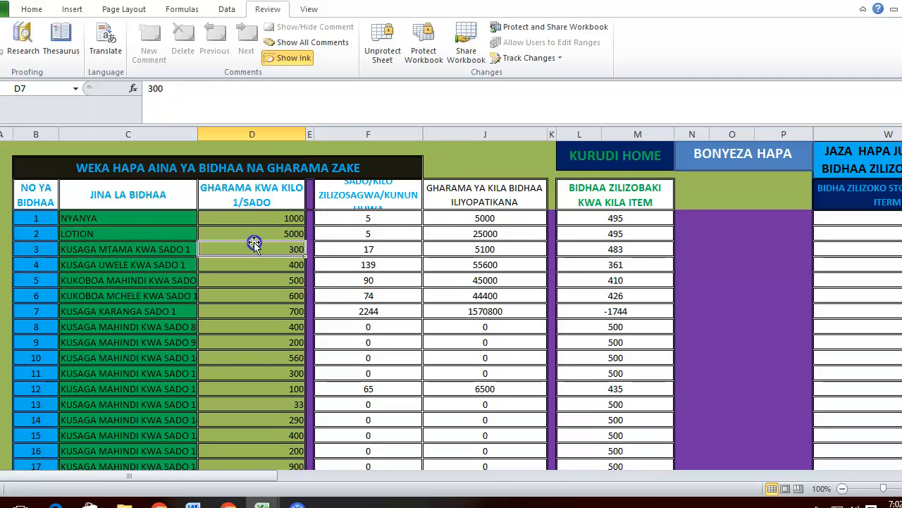
left_click(206, 258)
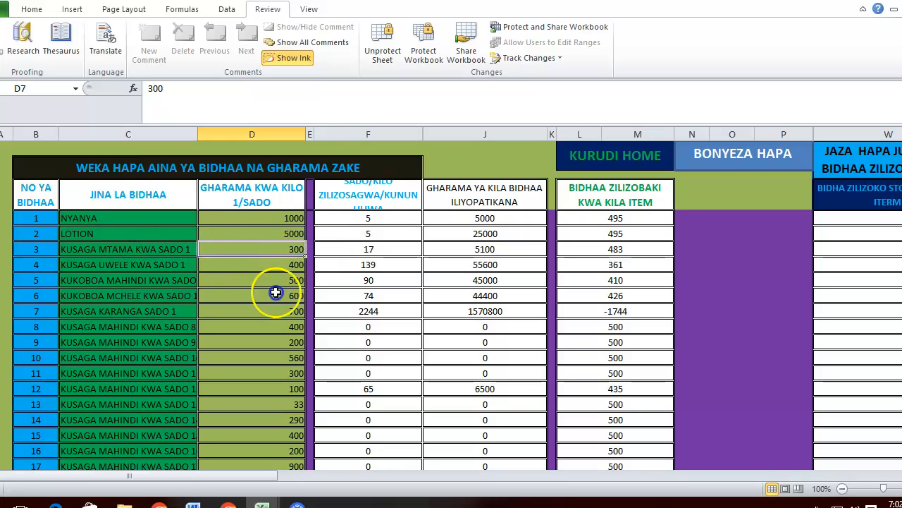
- Return to the home sheet and open the January sales entry sheet
left_click(724, 153)
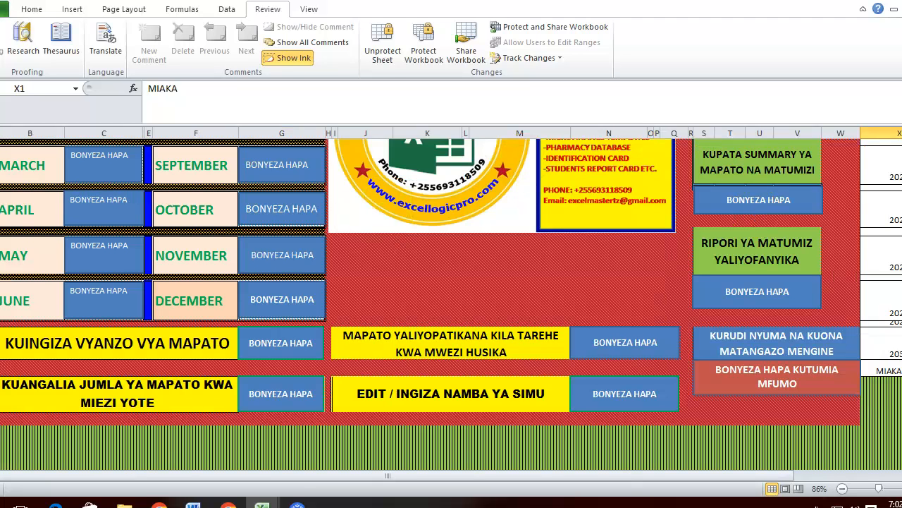
scroll(306, 246, "up", 3)
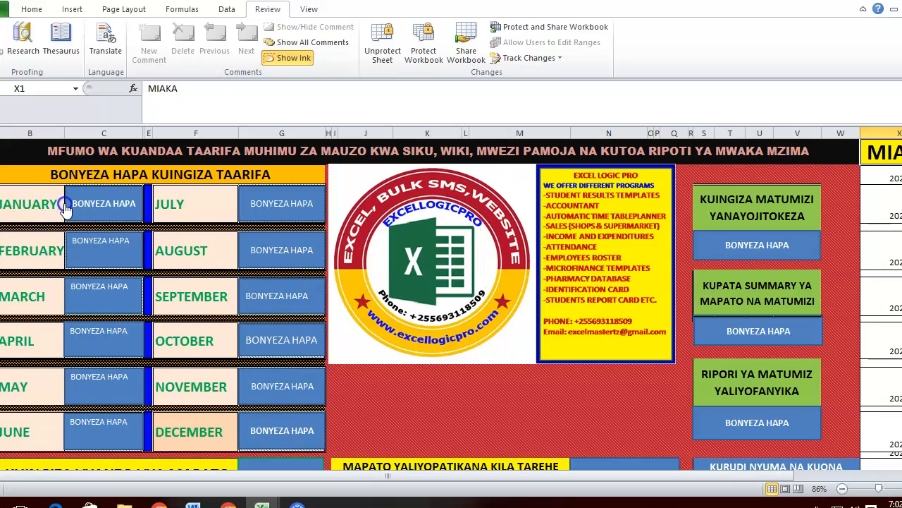
left_click(88, 202)
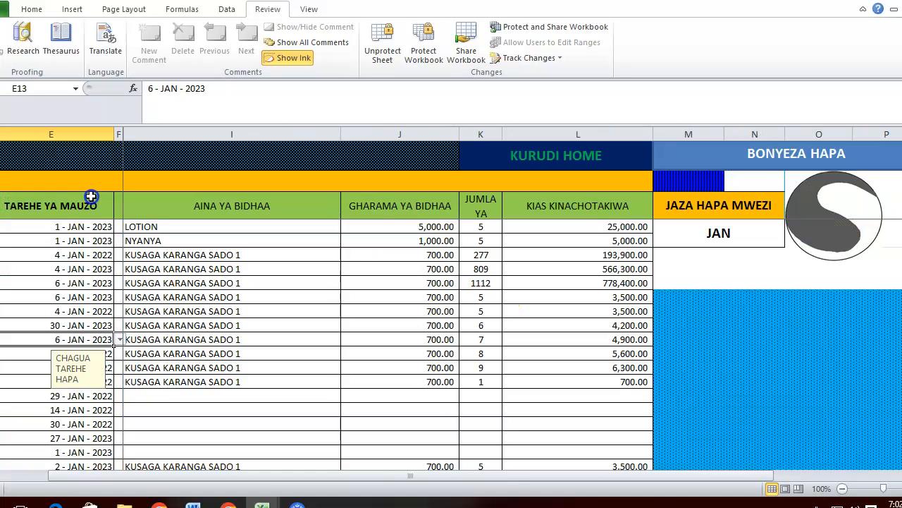
- Change the first sale's date to 2 - JAN - 2023 and set it back to 1 - JAN - 2023
left_click(86, 270)
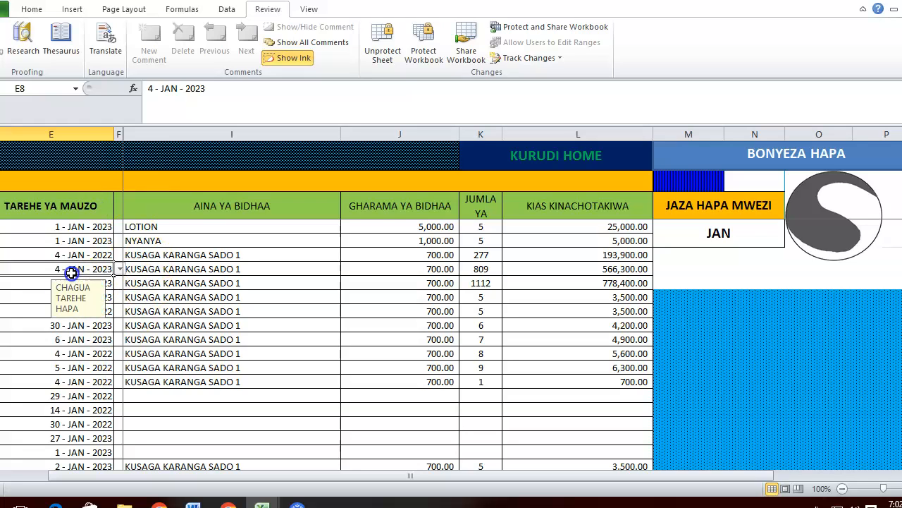
left_click(95, 227)
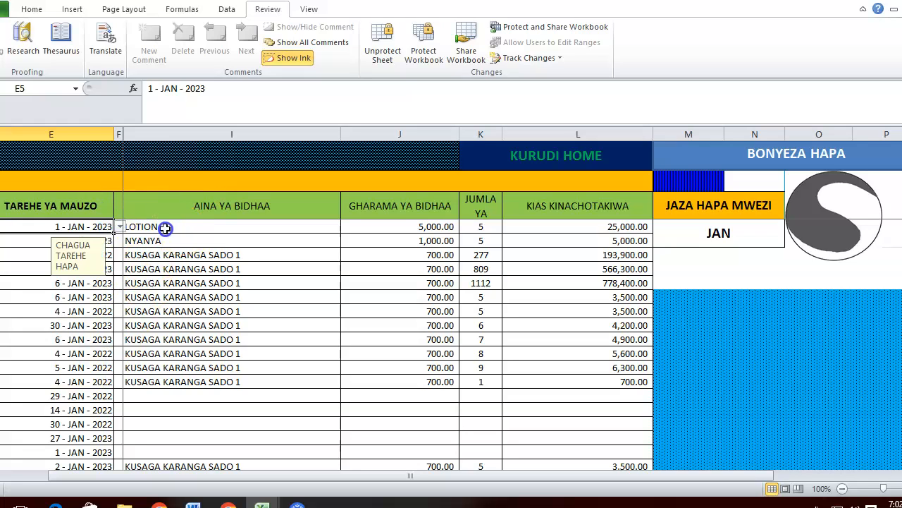
left_click(120, 227)
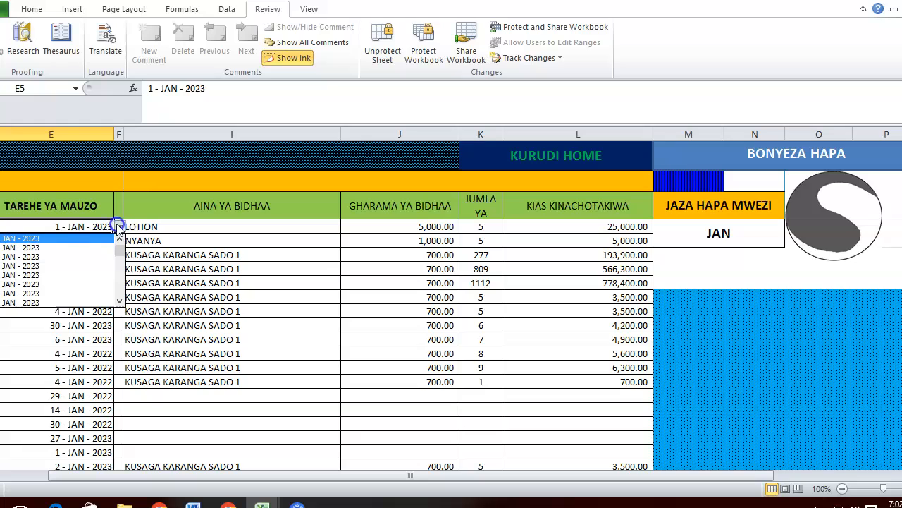
left_click(24, 248)
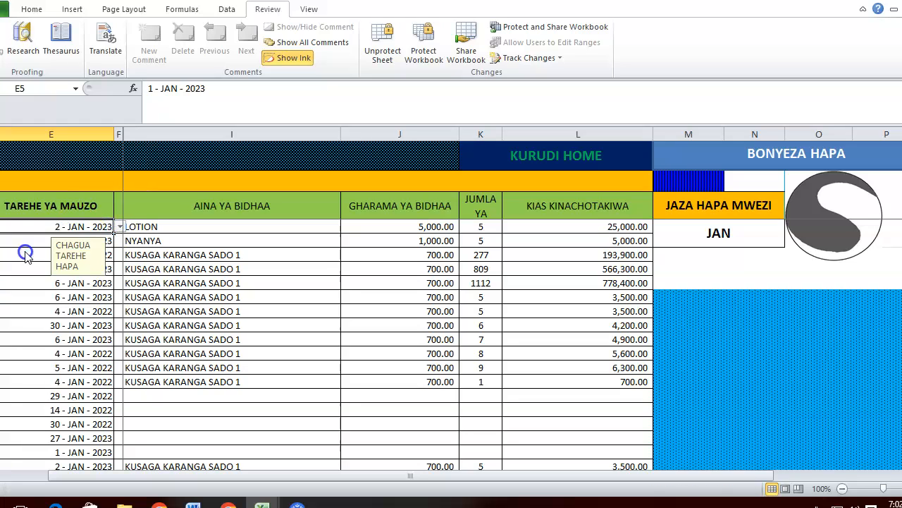
left_click(120, 227)
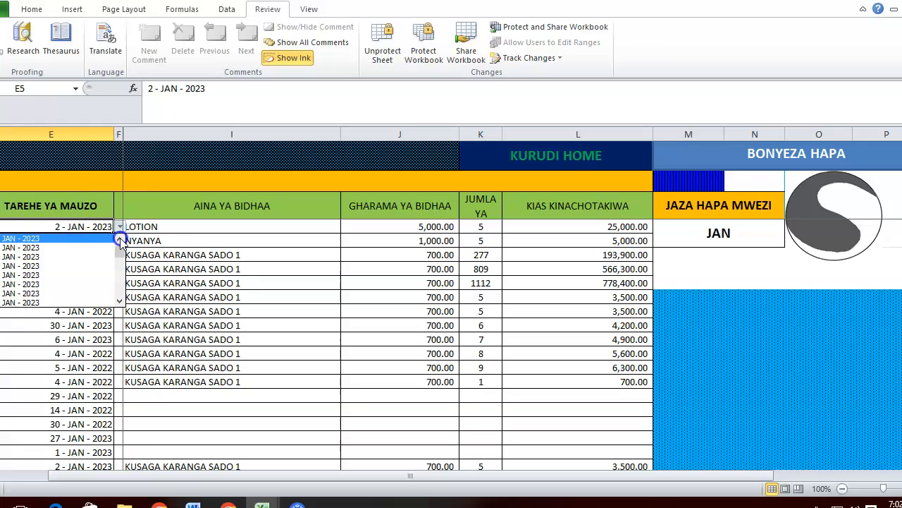
left_click(41, 240)
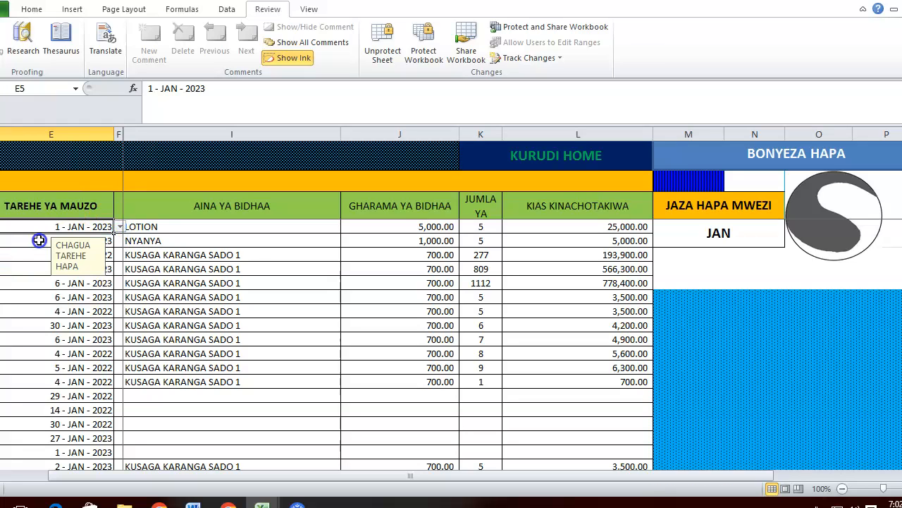
- Set the quantity of the LOTION sale in the first row to 2
left_click(160, 240)
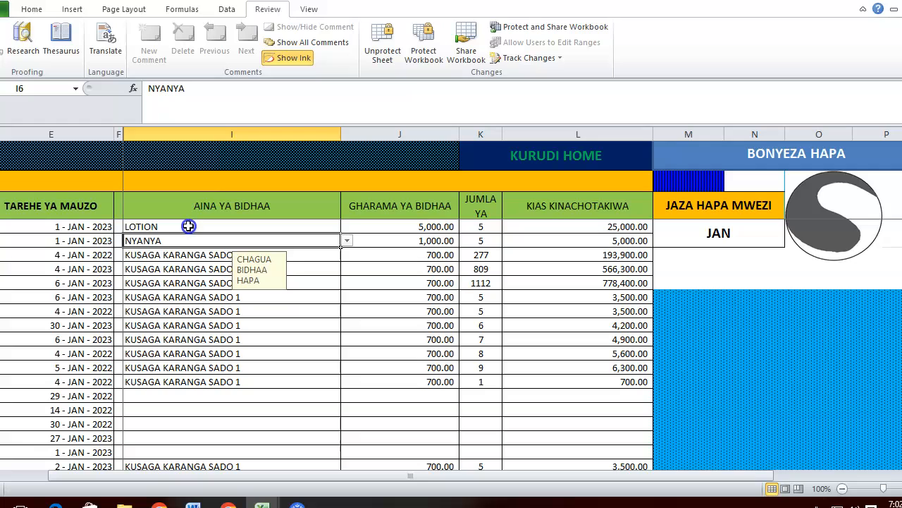
left_click(189, 226)
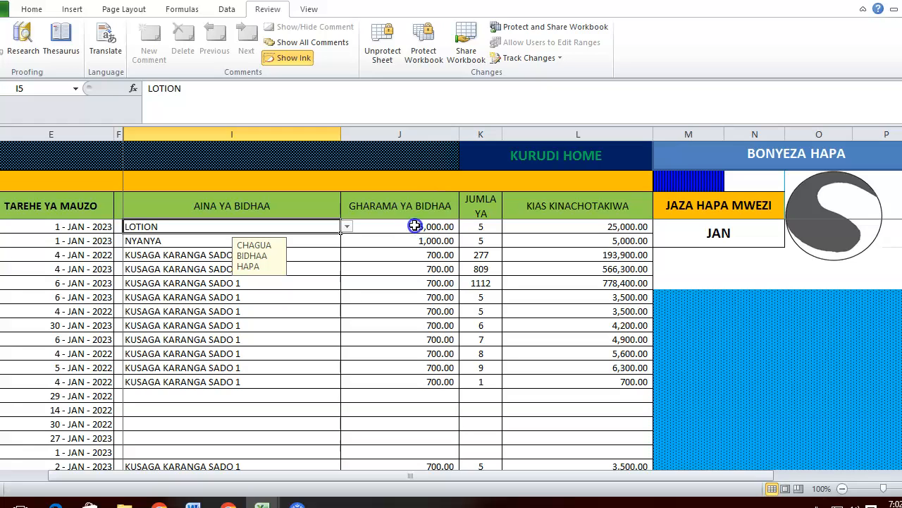
left_click(487, 223)
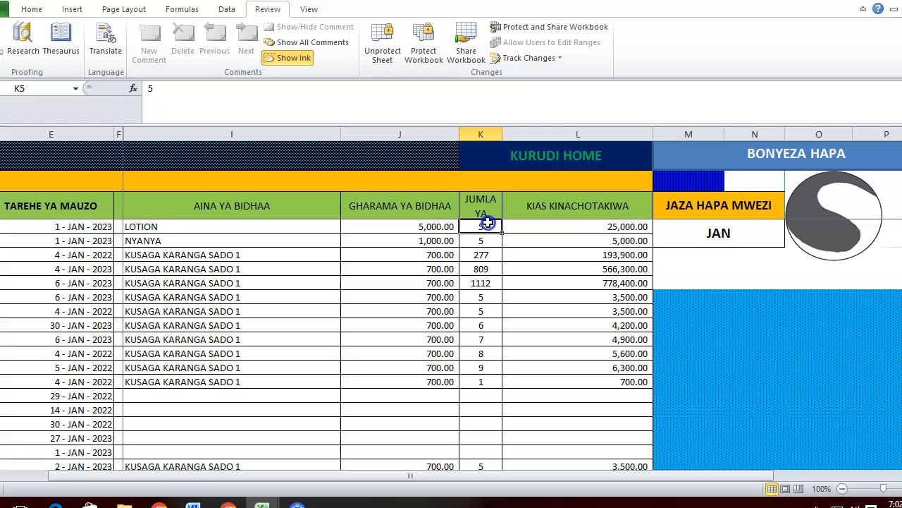
type("2")
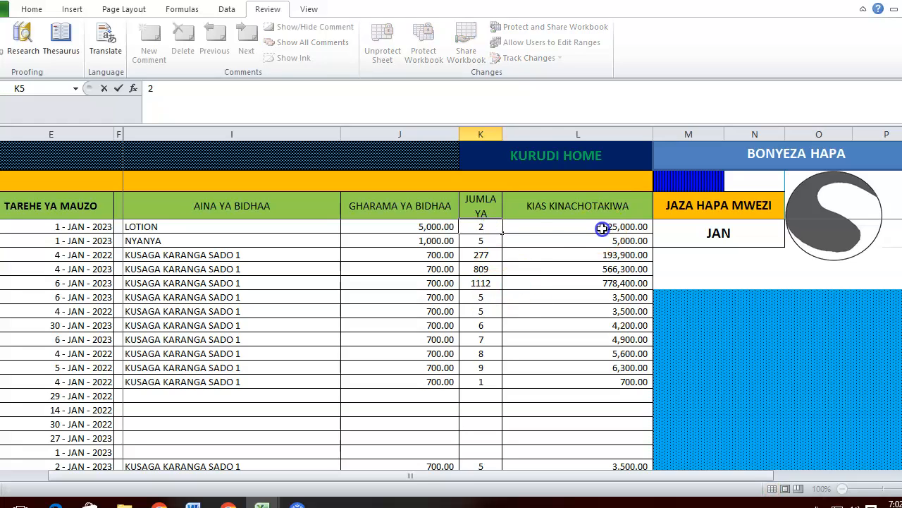
left_click(490, 251)
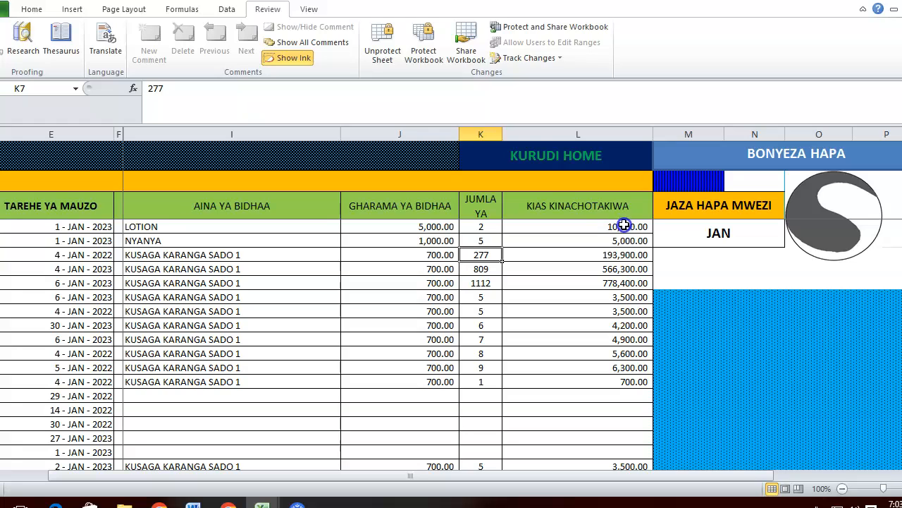
- Set the NYANYA sale's date to 2 - JAN - 2023 and its quantity to 2
left_click(92, 240)
key("alt+Down")
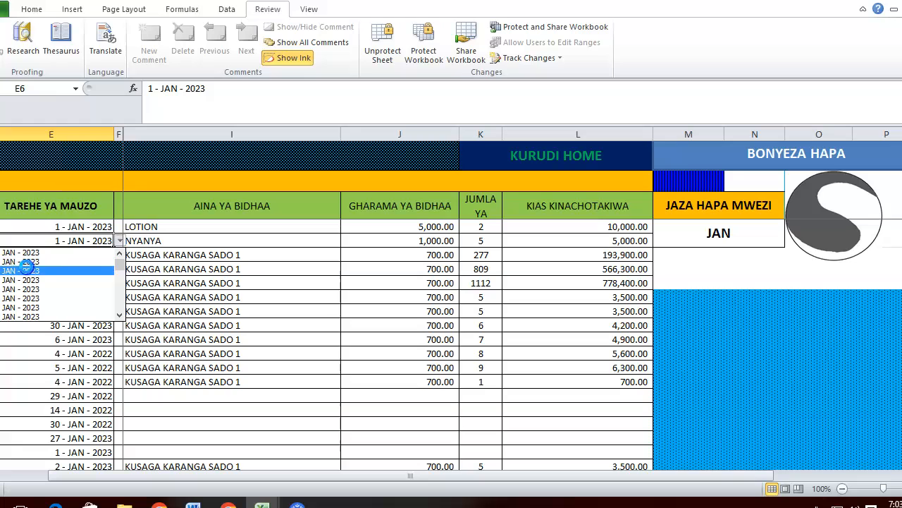
left_click(21, 262)
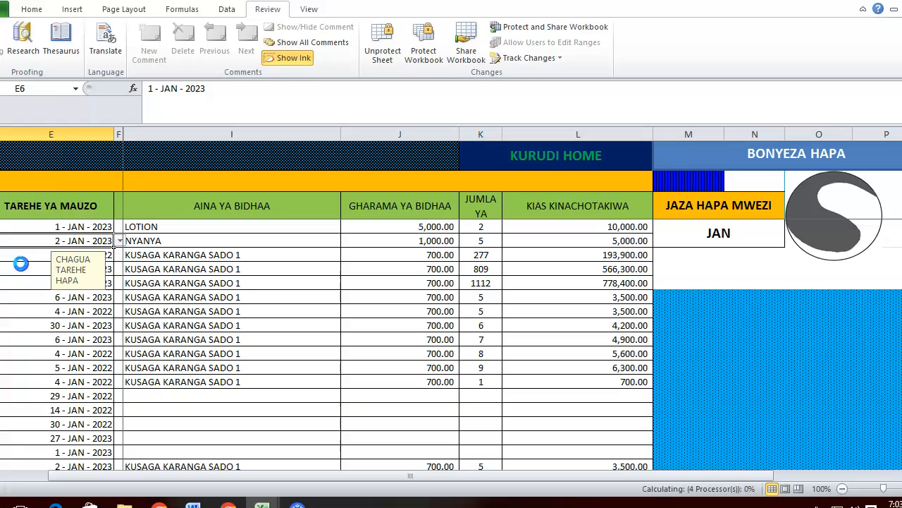
left_click(177, 240)
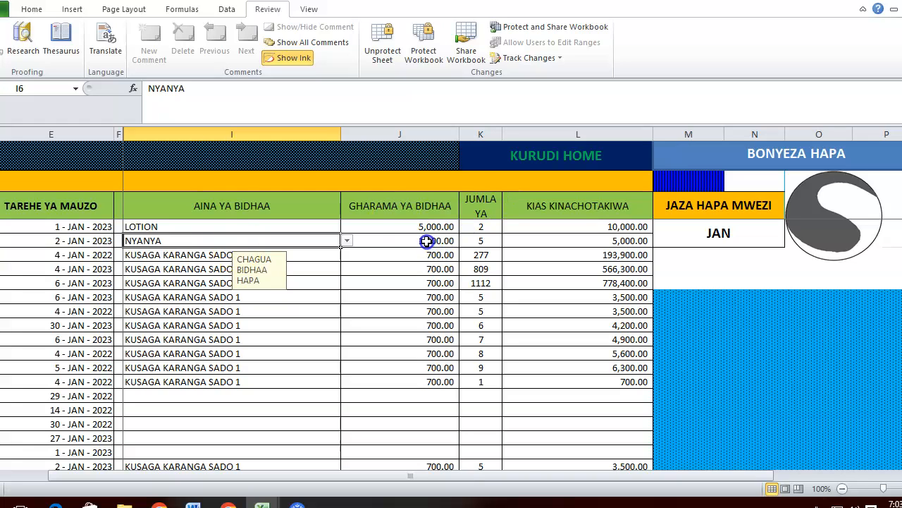
left_click(480, 239)
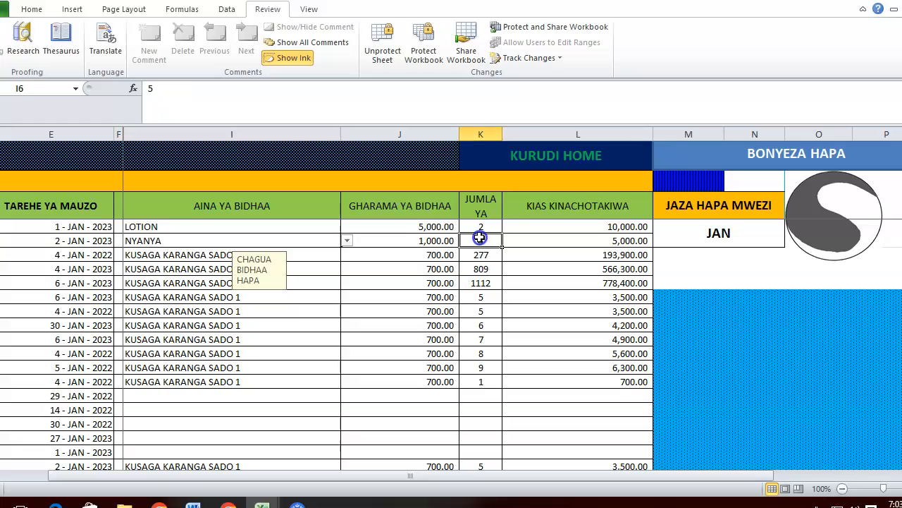
type("2")
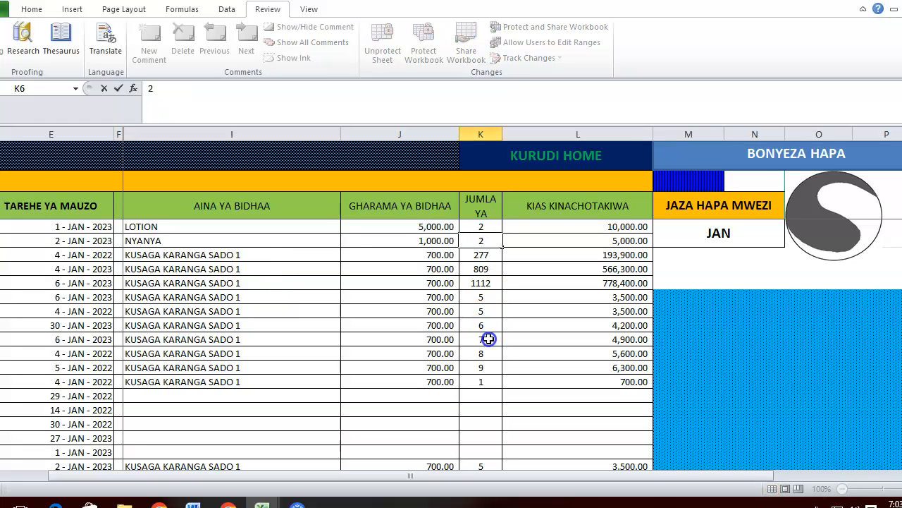
key("ctrl+Return")
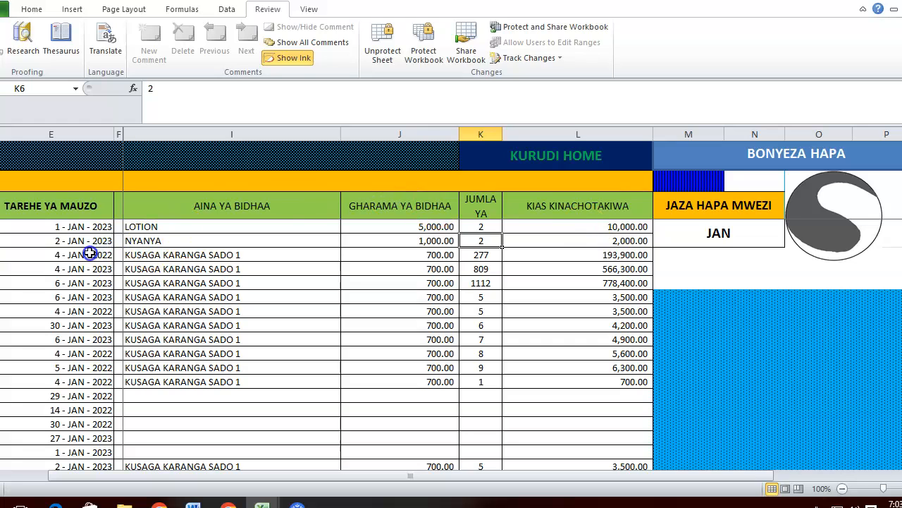
- Change the third January sale's product to LOTION and set its quantity to 5
left_click(172, 254)
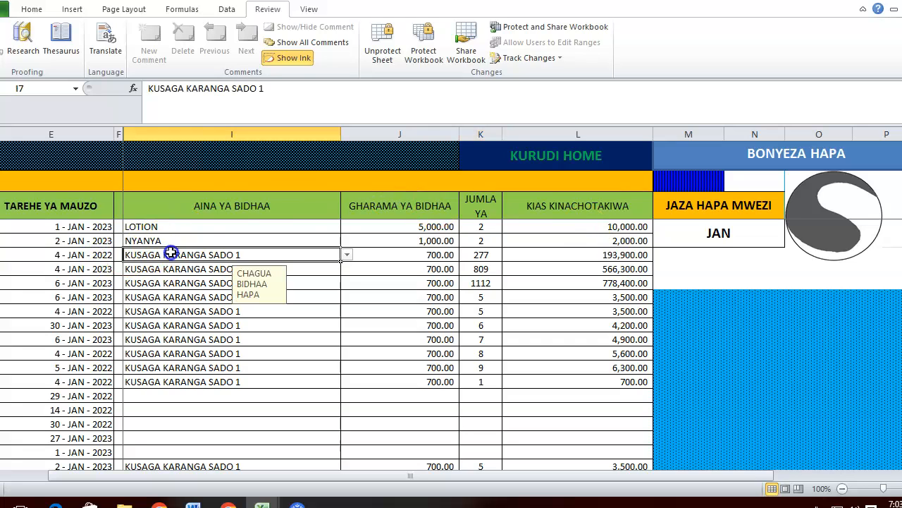
left_click(347, 254)
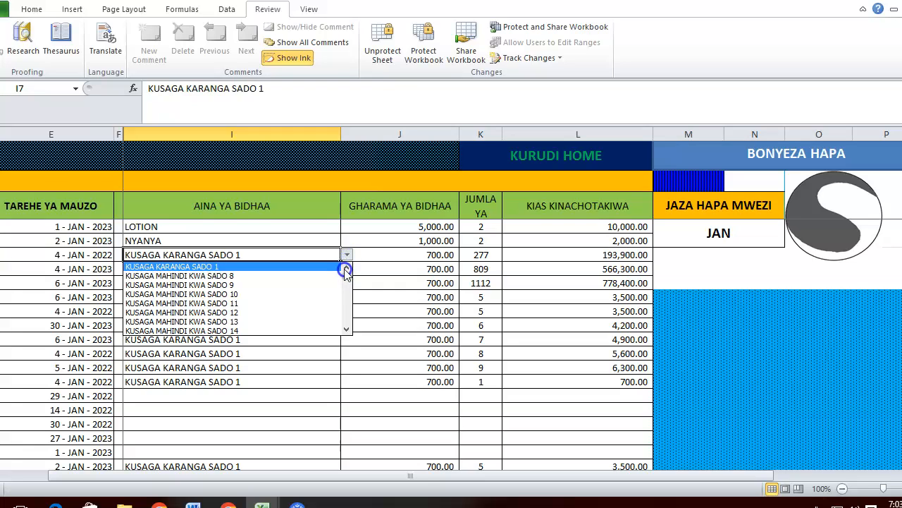
left_click(346, 268)
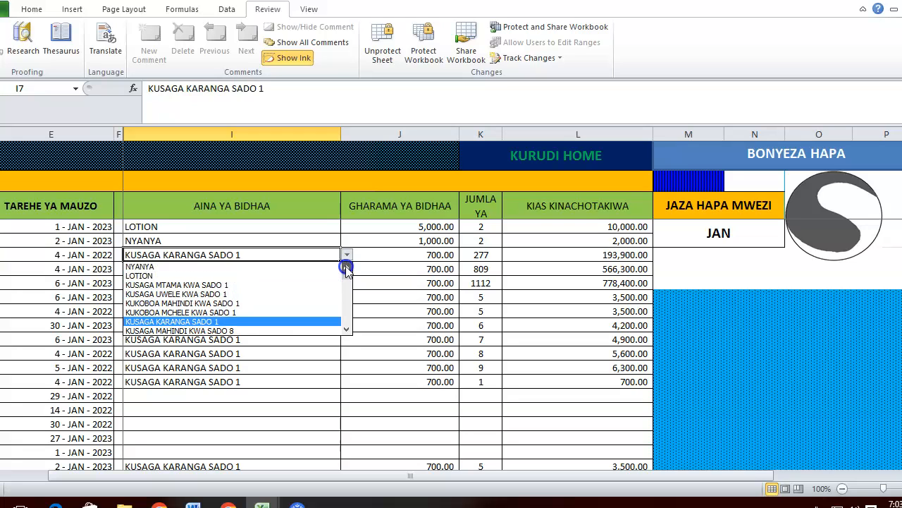
left_click(204, 276)
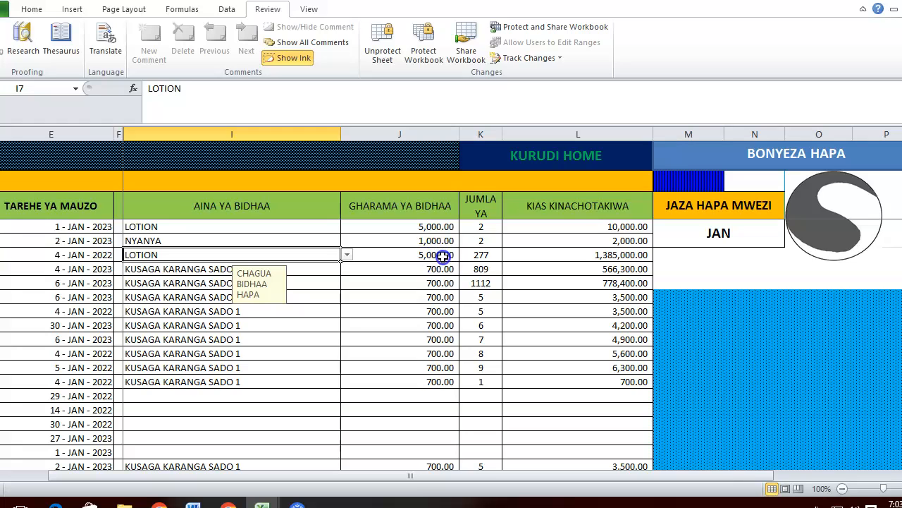
left_click(485, 256)
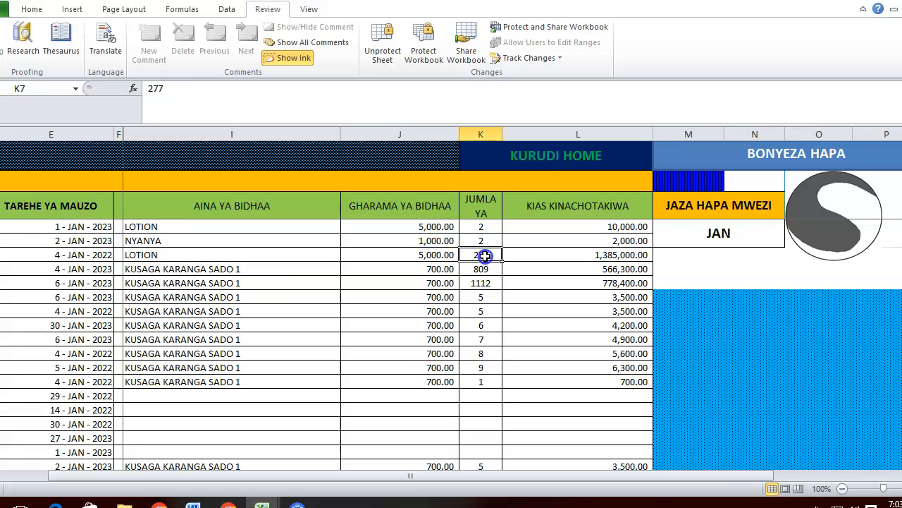
type("5")
key("Return")
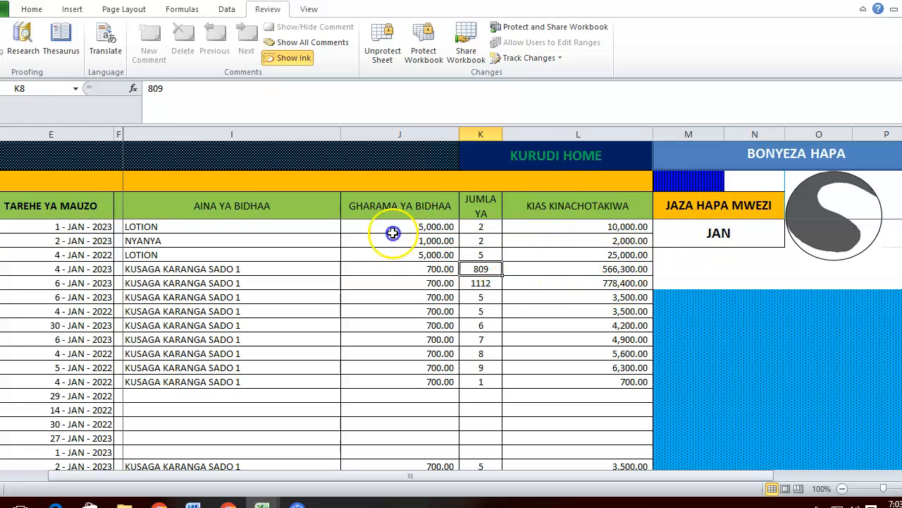
- Return to the home sheet, open the February sales entry sheet and inspect the date and product choices of its fourth and fifth sales
left_click(744, 158)
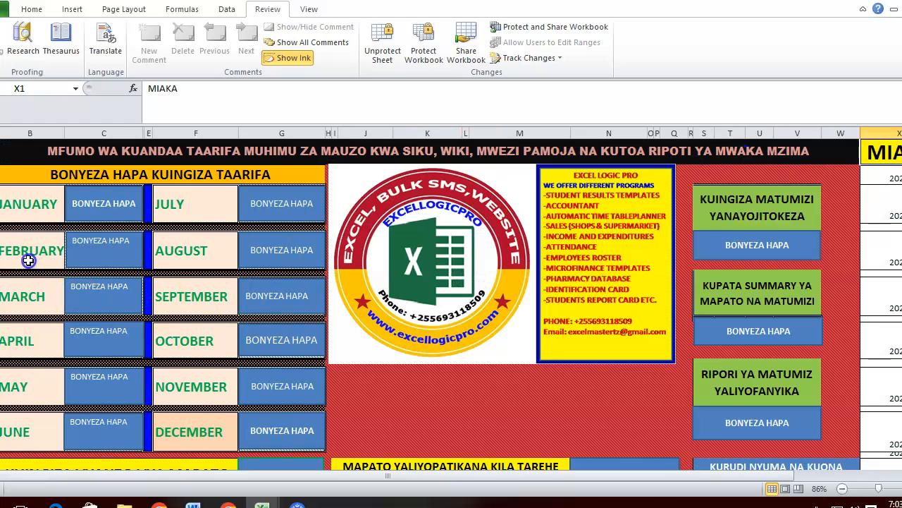
left_click(97, 253)
left_click(74, 288)
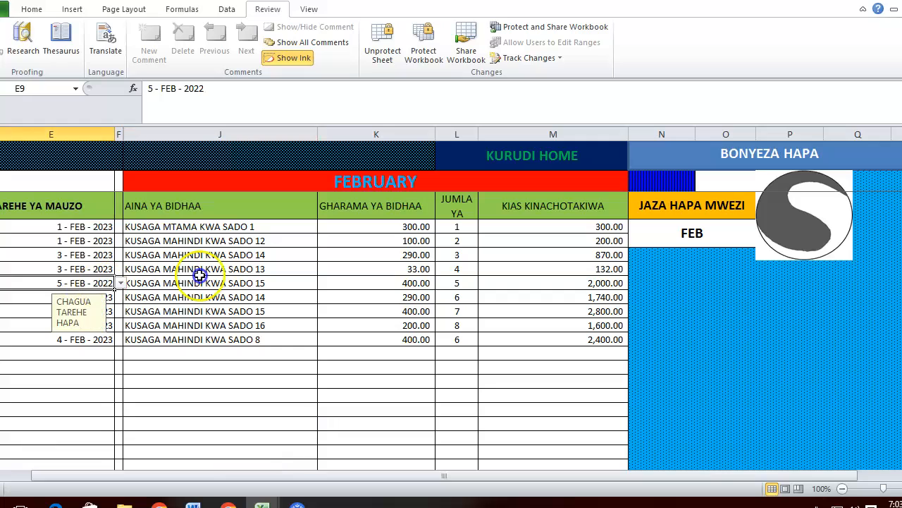
left_click(211, 281)
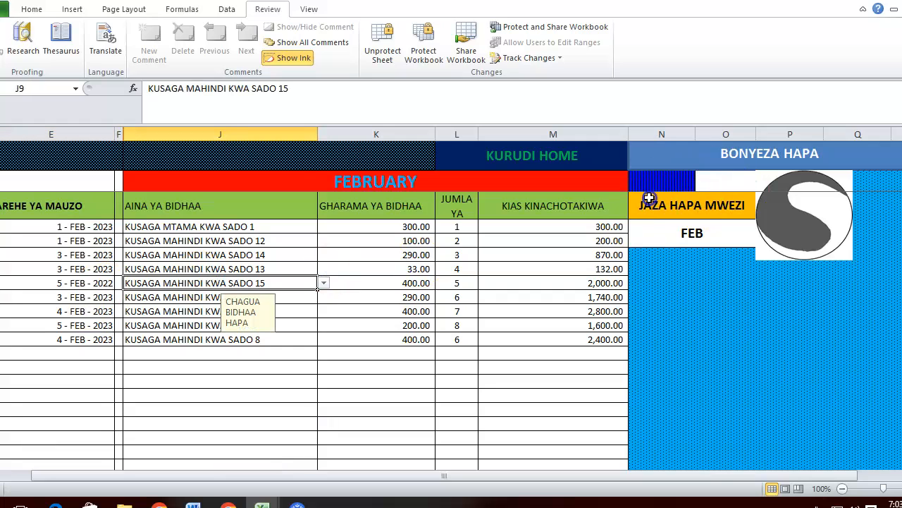
left_click(78, 269)
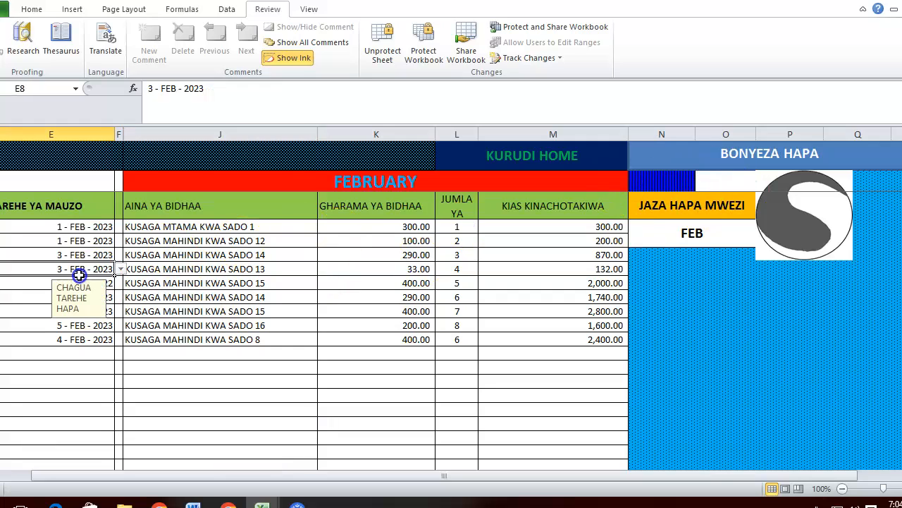
left_click(182, 266)
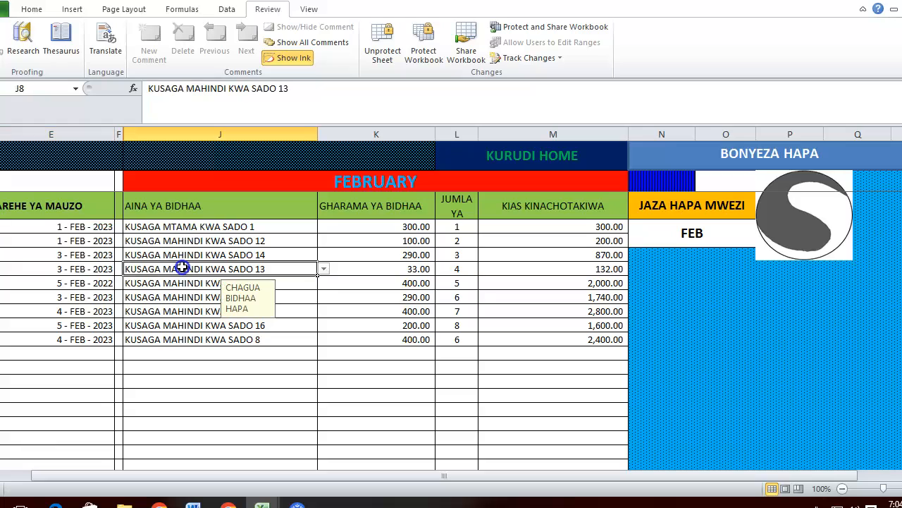
left_click(327, 268)
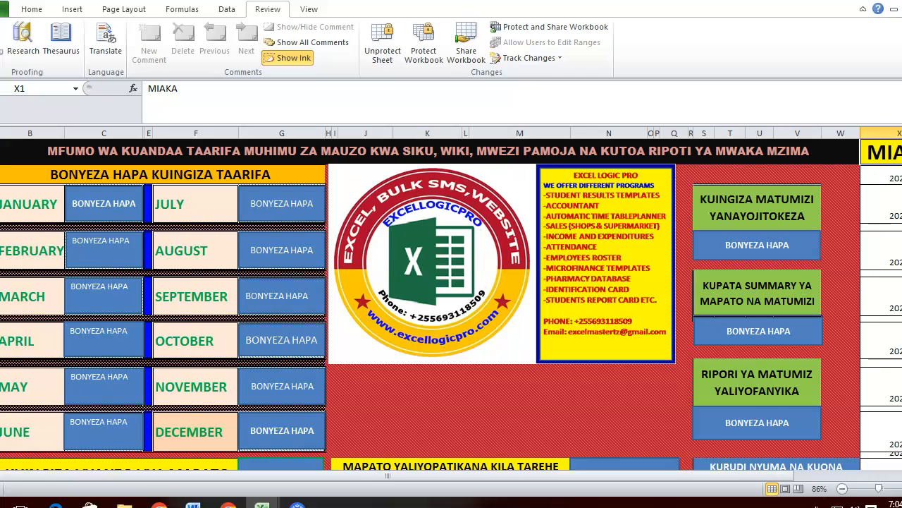
- Open the all-months income totals sheet from the home sheet and examine the monthly totals and their chart
left_click_drag(901, 175, 901, 197)
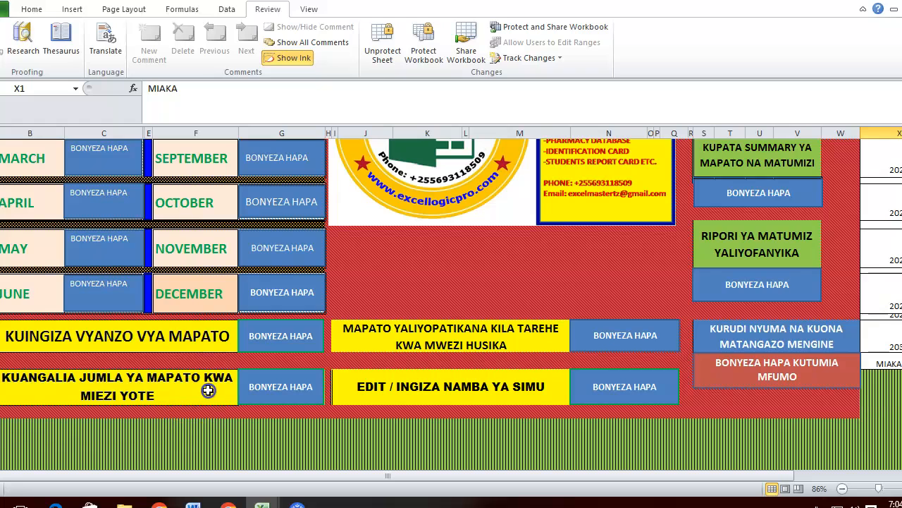
left_click(285, 392)
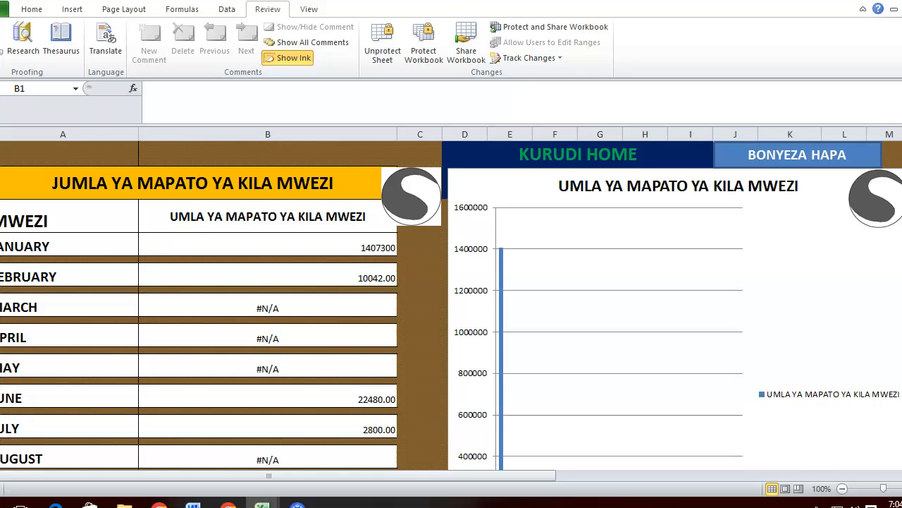
mouse_move(901, 171)
left_mouse_down()
mouse_move(901, 210)
mouse_move(901, 184)
left_mouse_up()
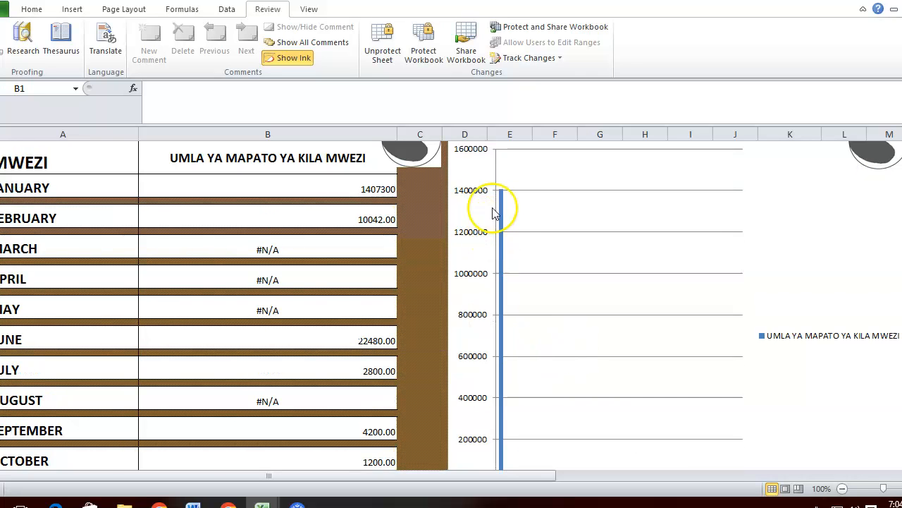
mouse_move(504, 196)
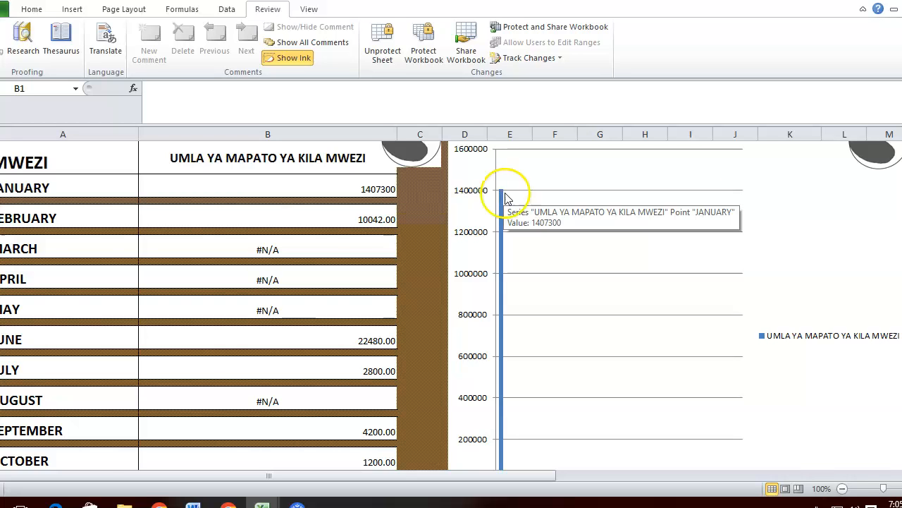
left_click_drag(901, 175, 901, 195)
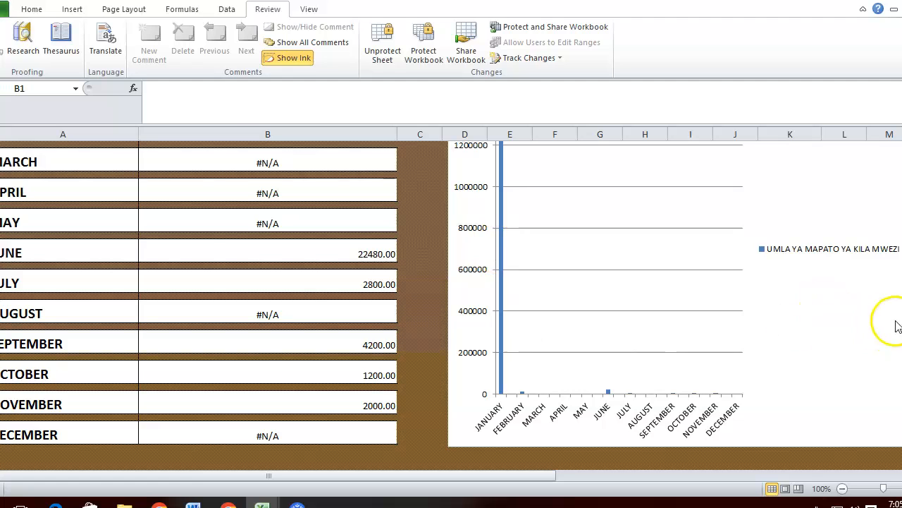
left_click_drag(901, 349, 901, 306)
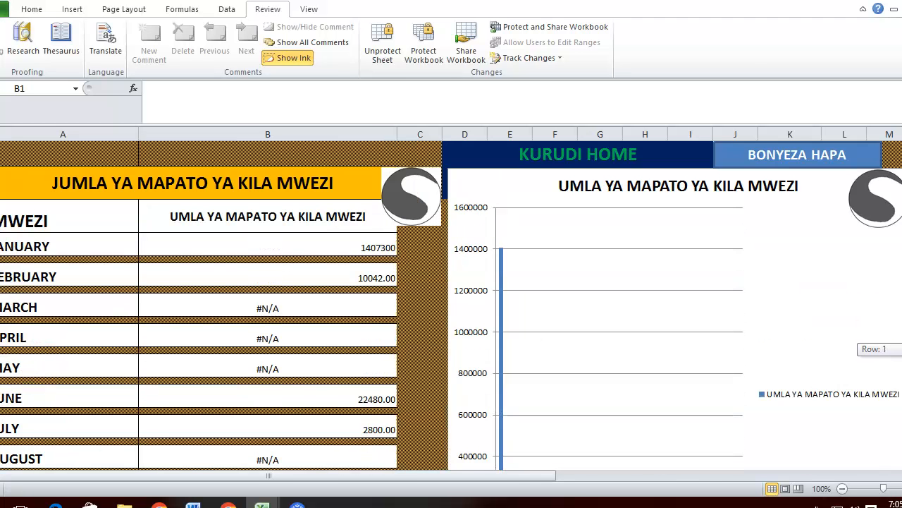
- Return to the home sheet, open the report of income per date and examine the JANUARY graph
left_click(778, 161)
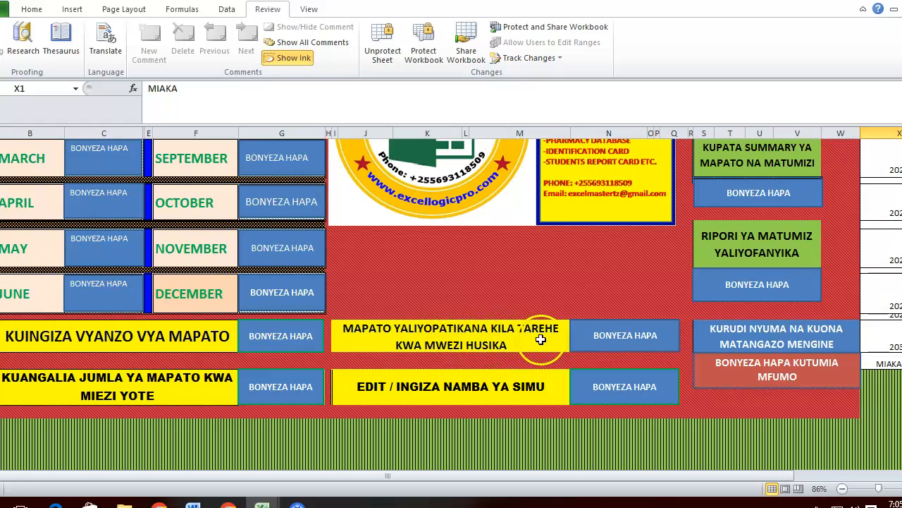
left_click(614, 336)
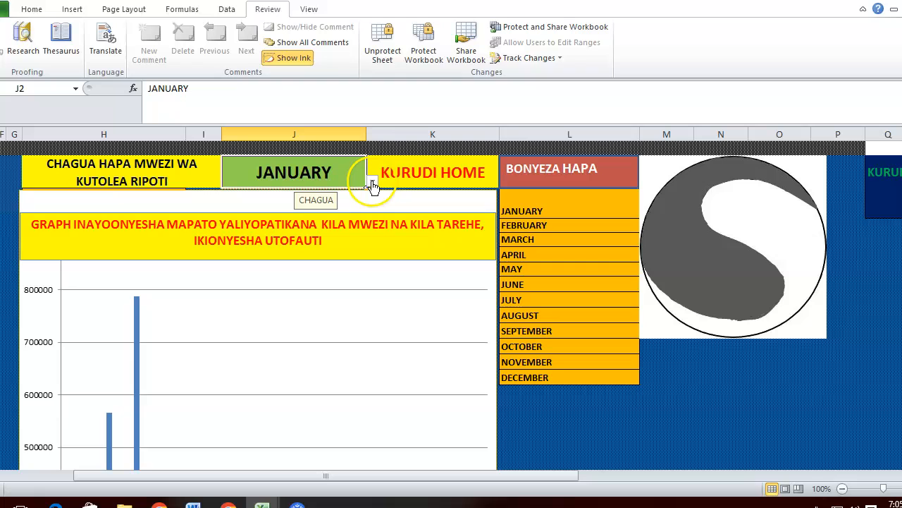
left_click_drag(901, 175, 901, 244)
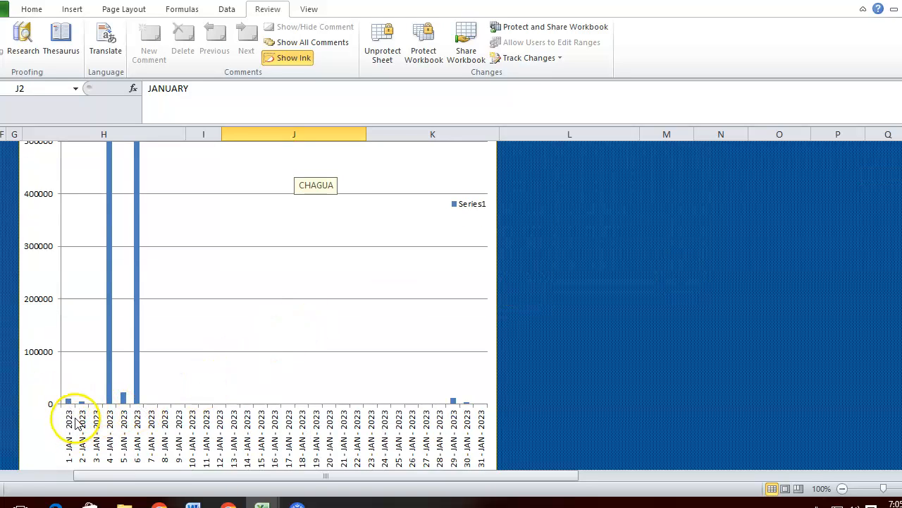
mouse_move(70, 404)
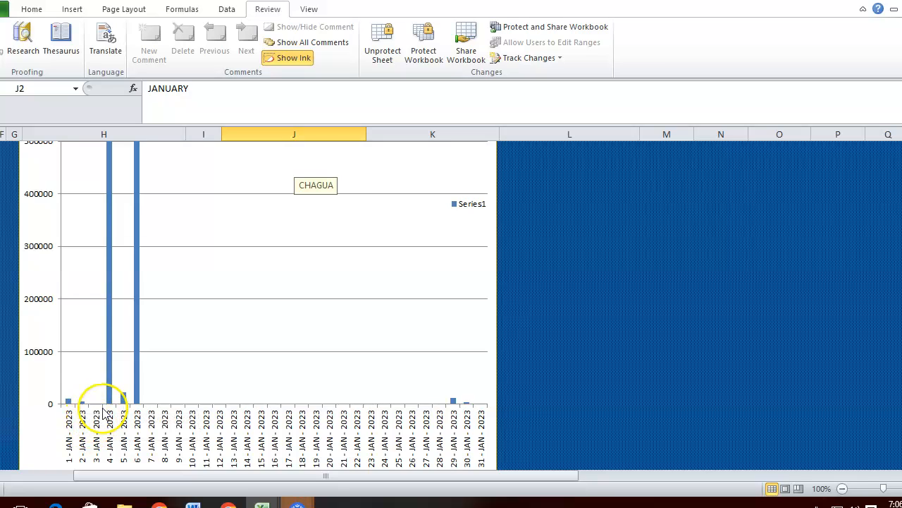
mouse_move(110, 404)
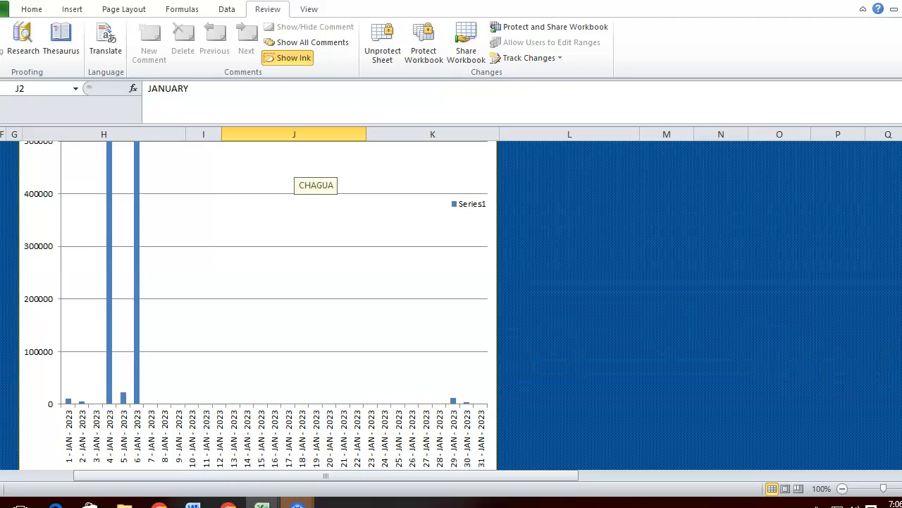
scroll(452, 303, "up", 6)
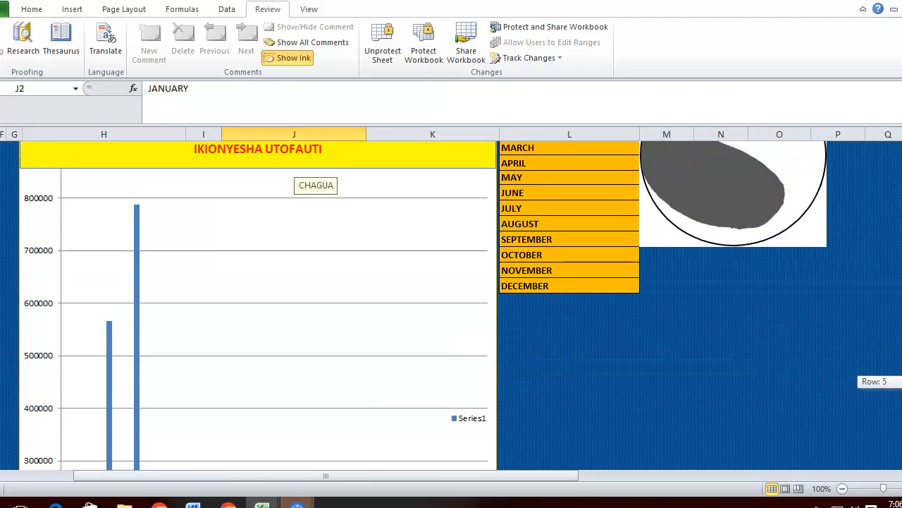
scroll(451, 303, "down", 6)
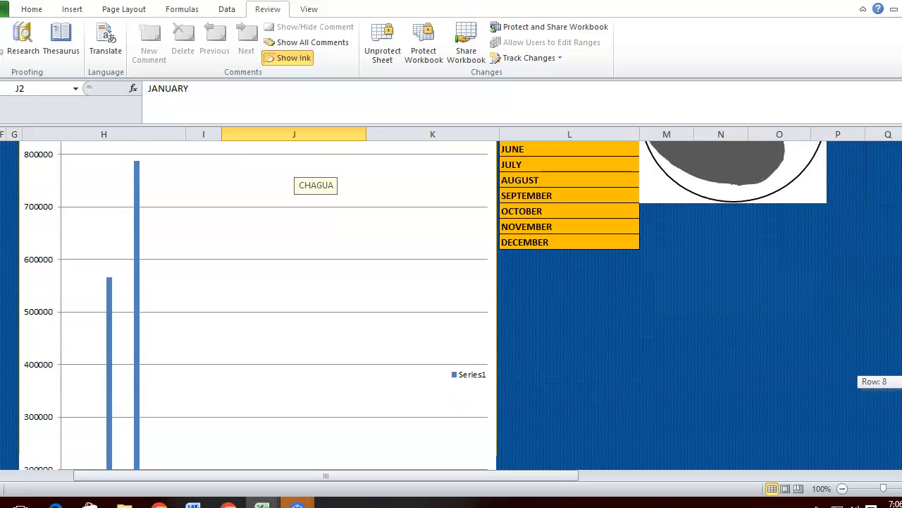
scroll(452, 303, "up", 3)
scroll(451, 303, "up", 3)
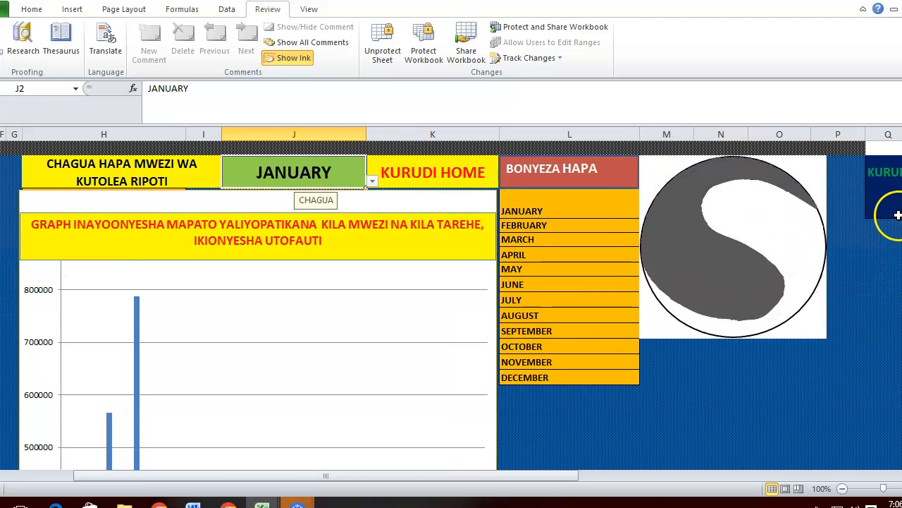
- Return to the home sheet and try to open the phone number editing sheet
left_click(572, 171)
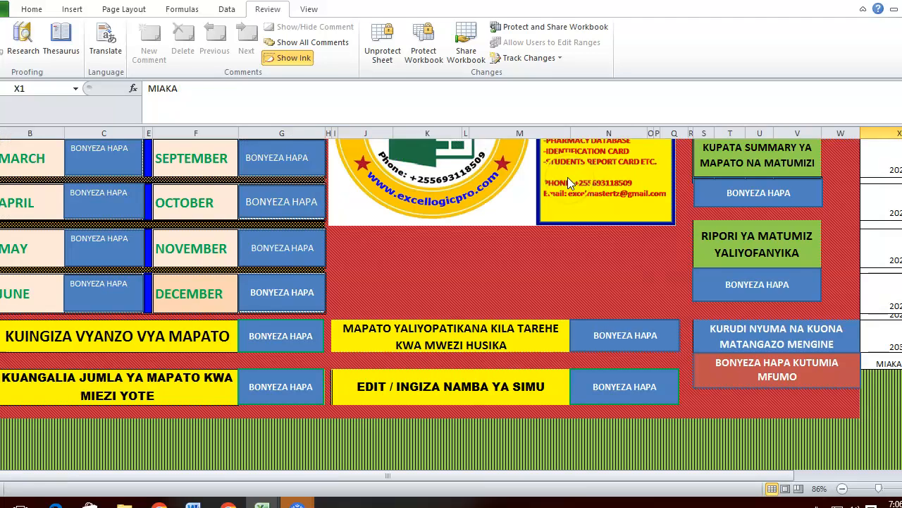
left_click(626, 383)
left_click(453, 274)
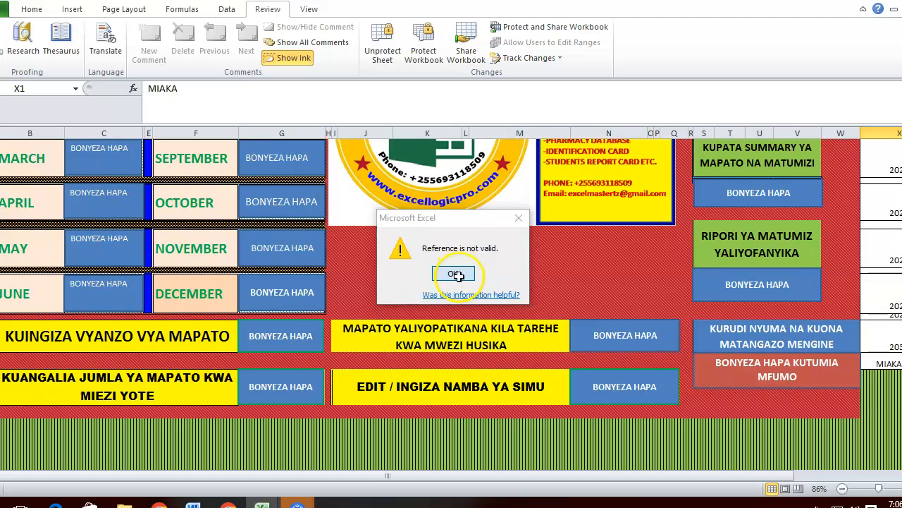
- Open the expense entry sheet from the home sheet and set the first expense's month to MARCH
scroll(452, 303, "up", 2)
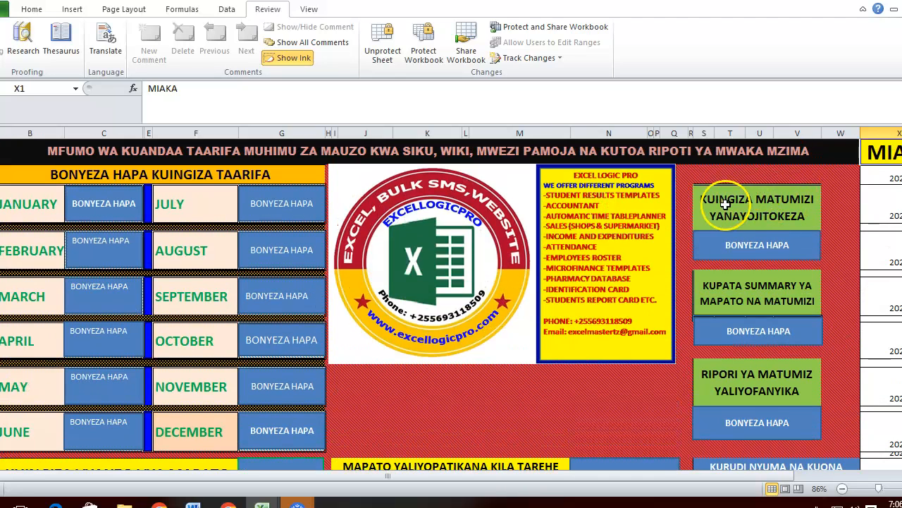
left_click(738, 254)
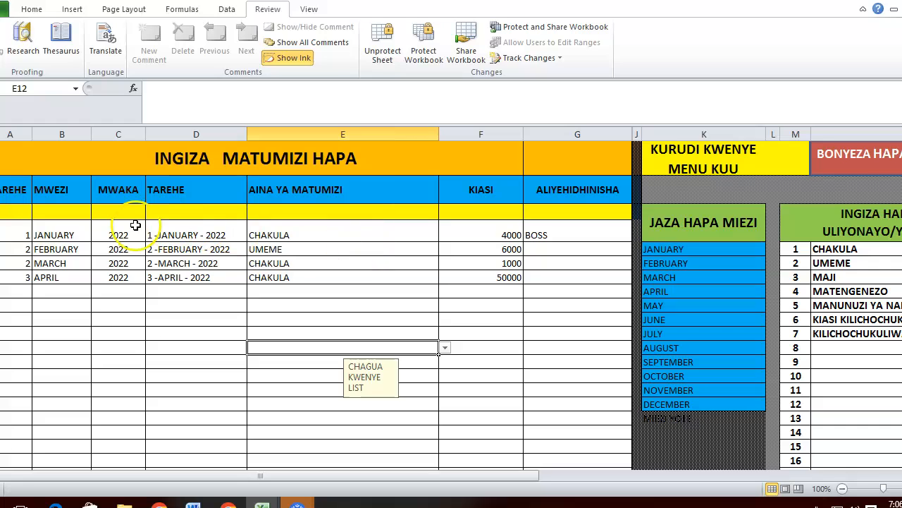
left_click(60, 235)
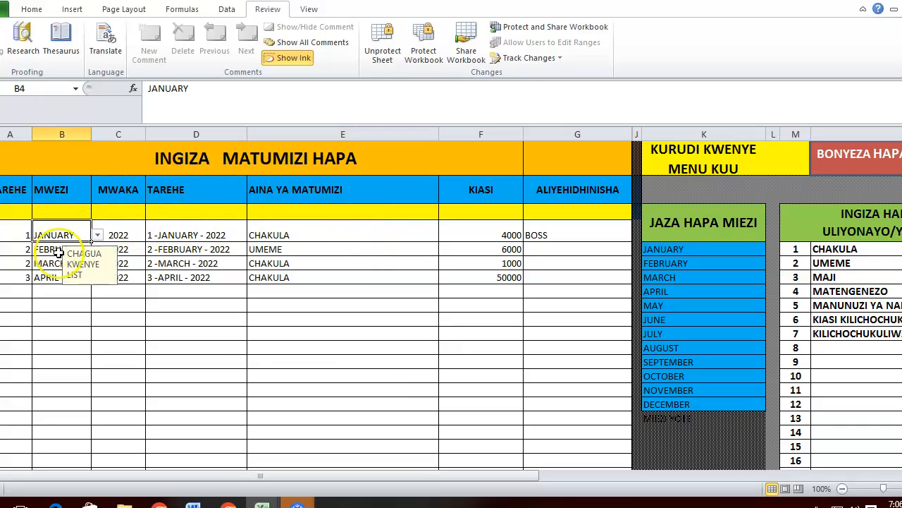
left_click(98, 237)
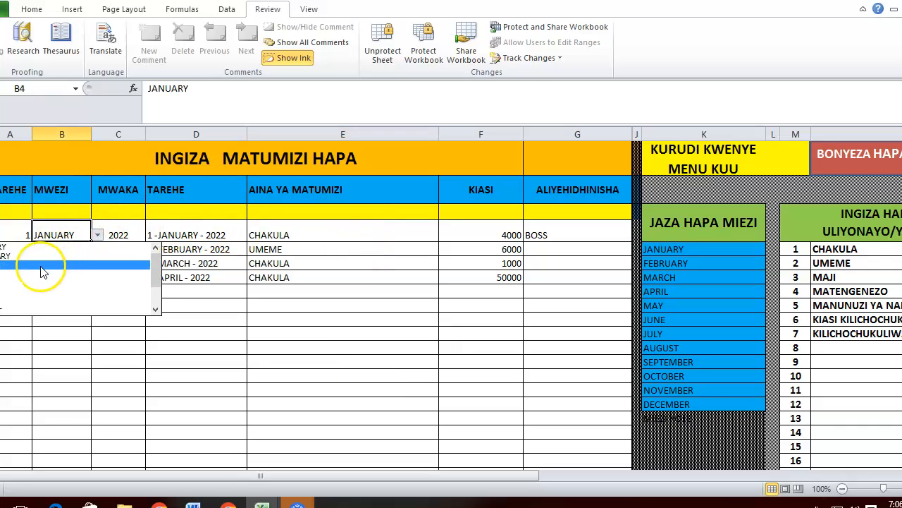
left_click(43, 267)
- Inspect the year, amount and approver entries of the first expense
left_click(118, 235)
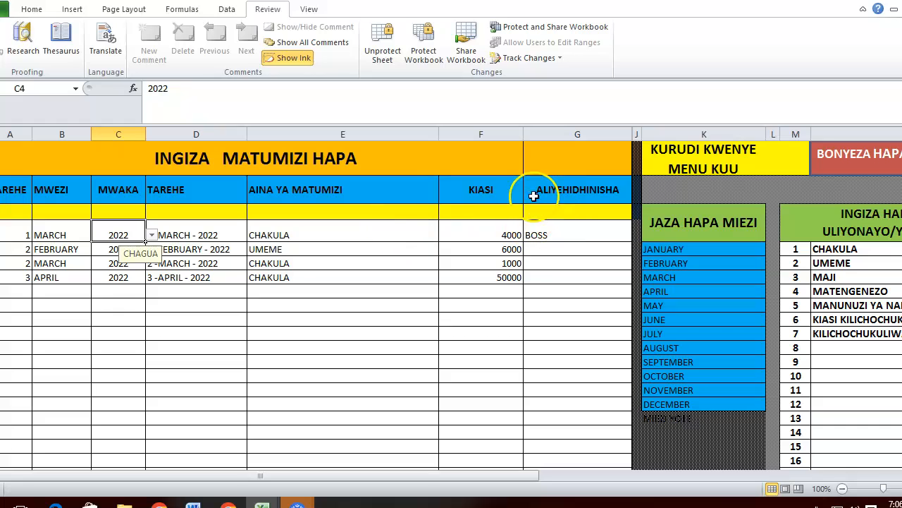
left_click(503, 235)
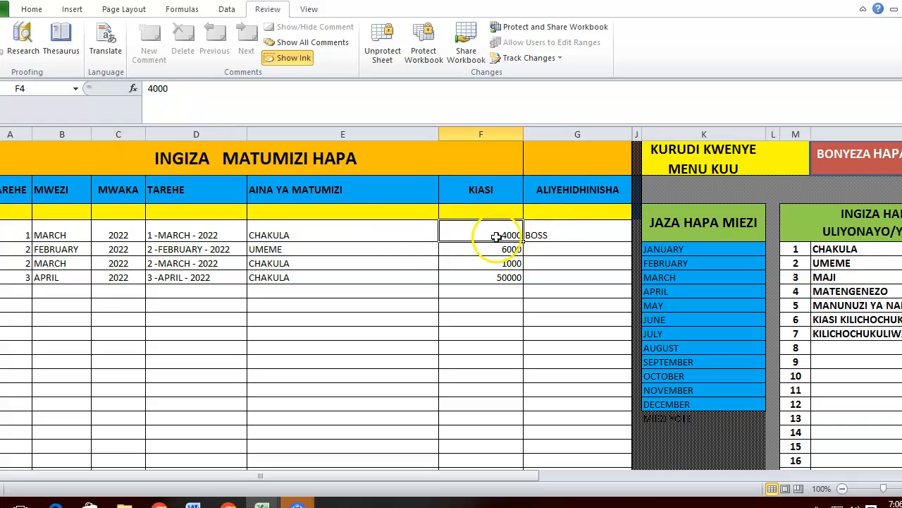
left_click(550, 230)
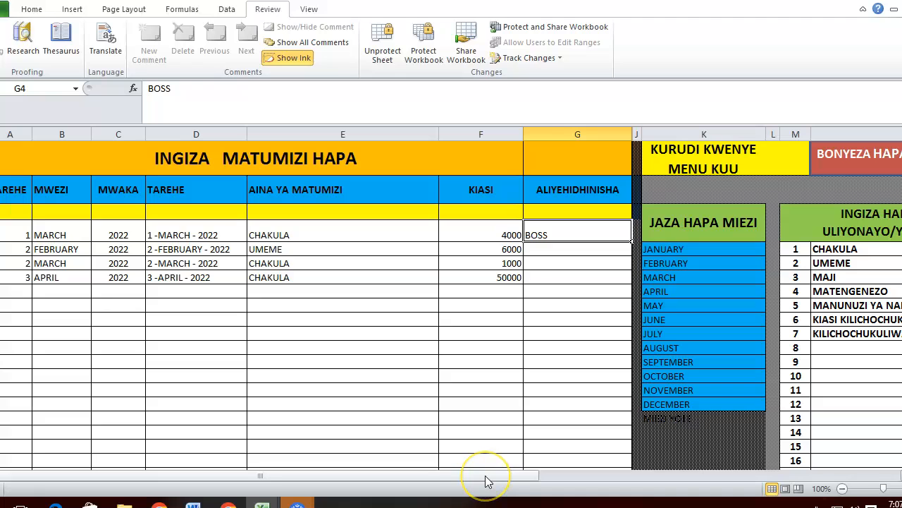
- In the first empty expense row, choose MATENGENEZO as the expense type and enter an amount of 5000
left_click_drag(485, 481, 541, 466)
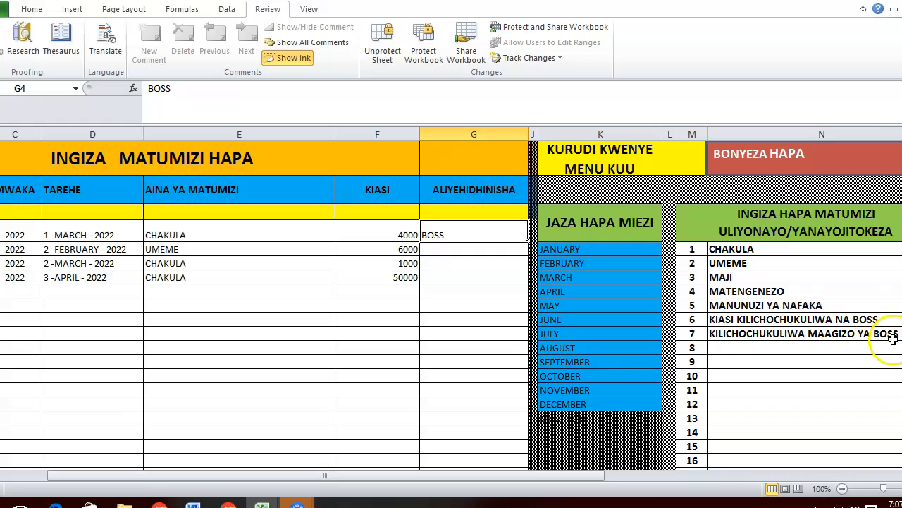
left_click(820, 344)
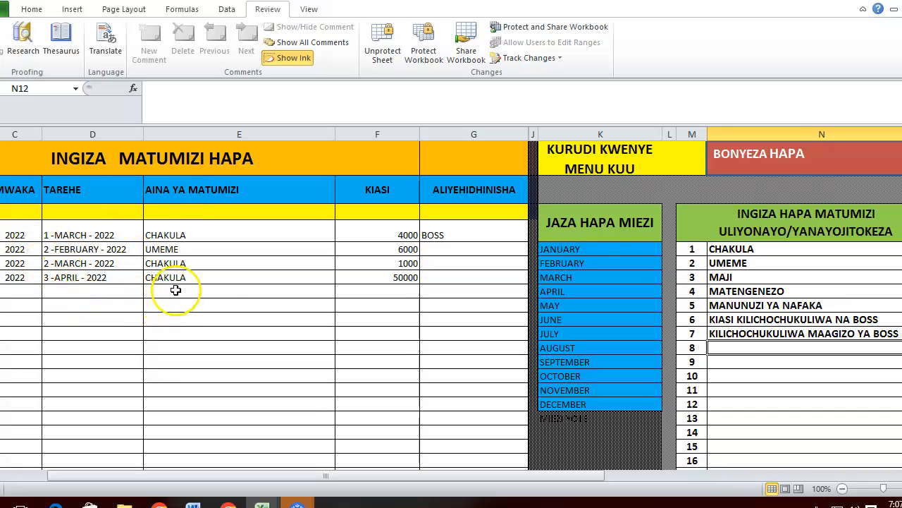
left_click(222, 292)
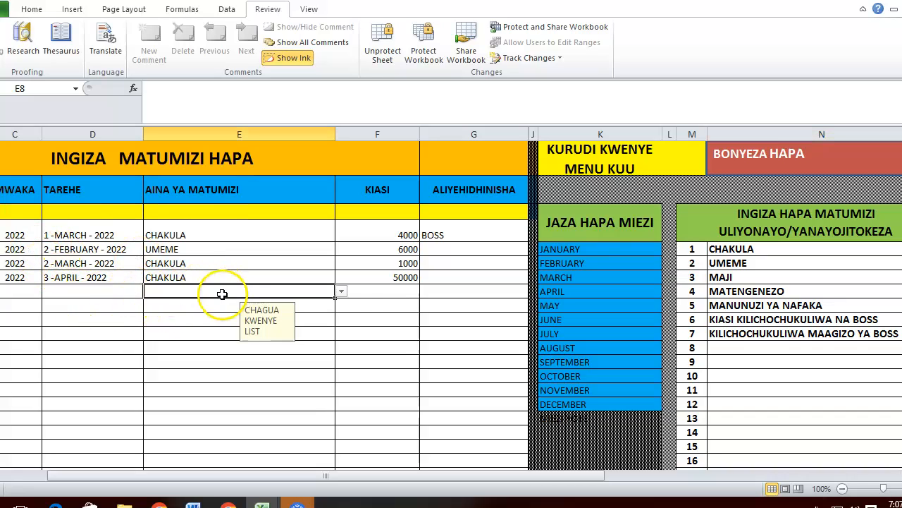
left_click(341, 293)
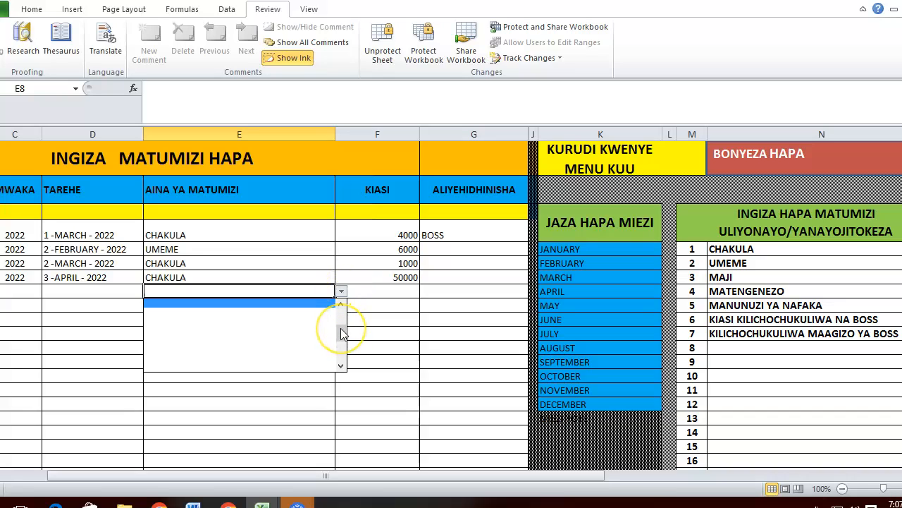
left_click_drag(341, 333, 343, 288)
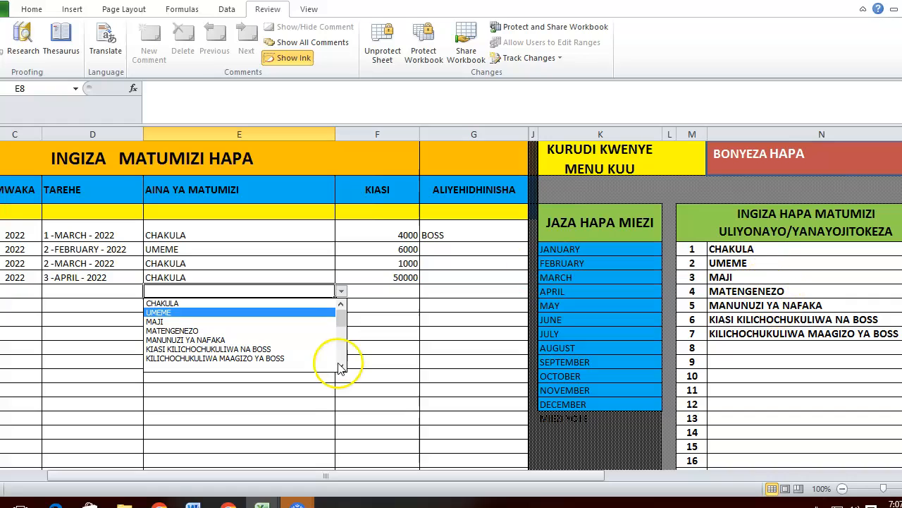
left_click(197, 331)
left_click(376, 294)
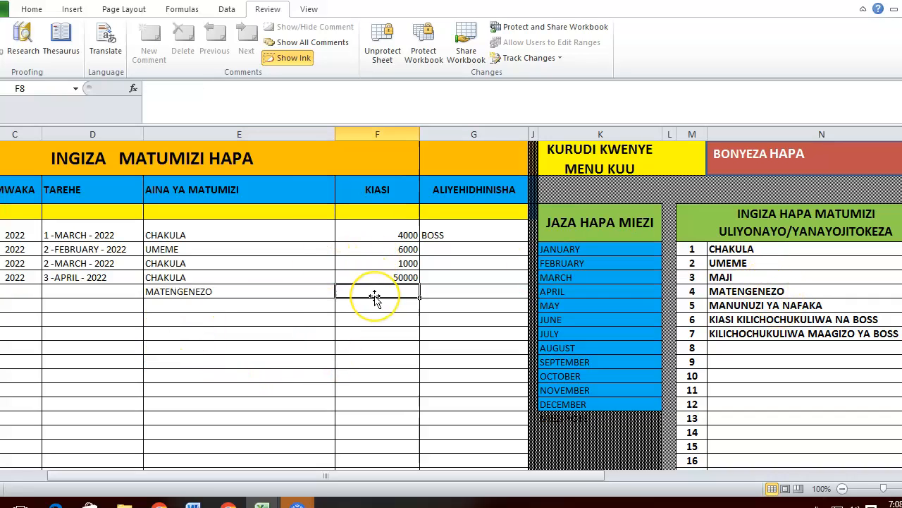
type("5000")
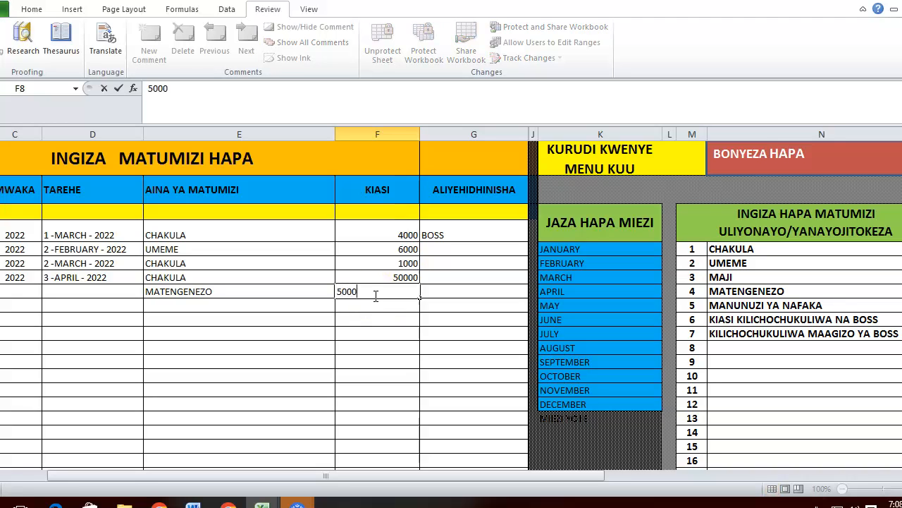
key("Return")
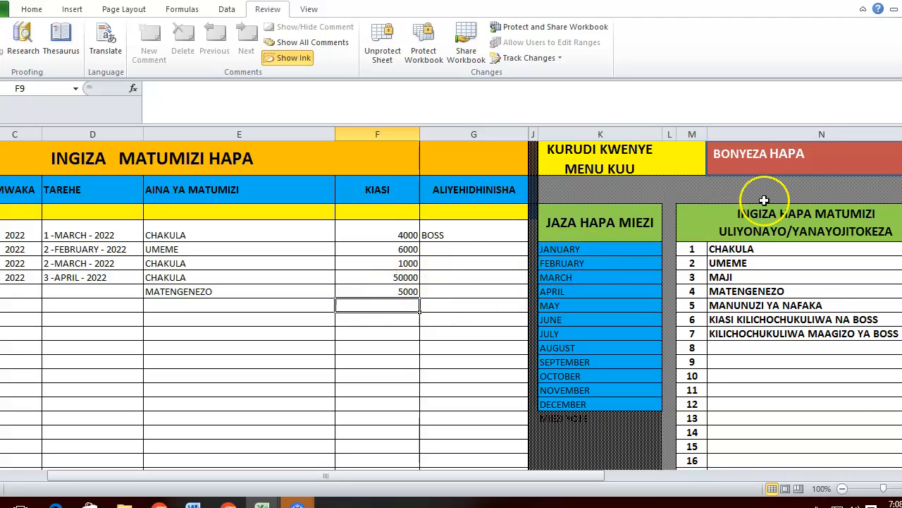
- Return to the main menu, open the summary of income and expenses and review its income totals
left_click(784, 172)
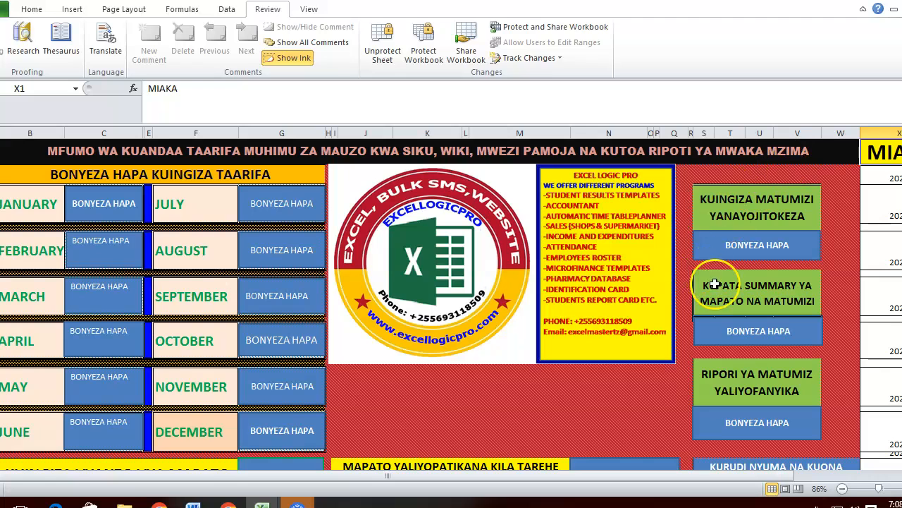
left_click(759, 327)
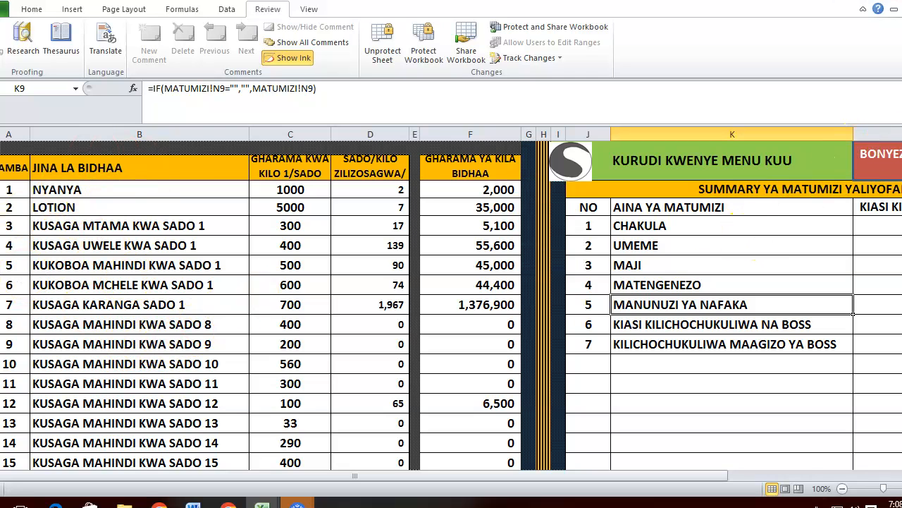
mouse_move(901, 158)
left_mouse_down()
mouse_move(901, 243)
mouse_move(901, 159)
left_mouse_up()
scroll(451, 306, "down", 4)
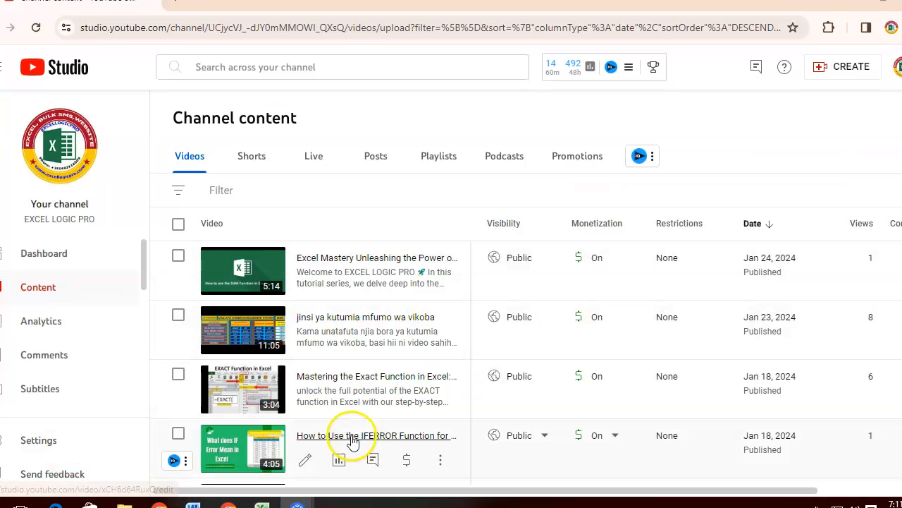
- Switch from YouTube Studio back to the sales workbook in Excel and examine the amounts spent per expense type
mouse_move(275, 495)
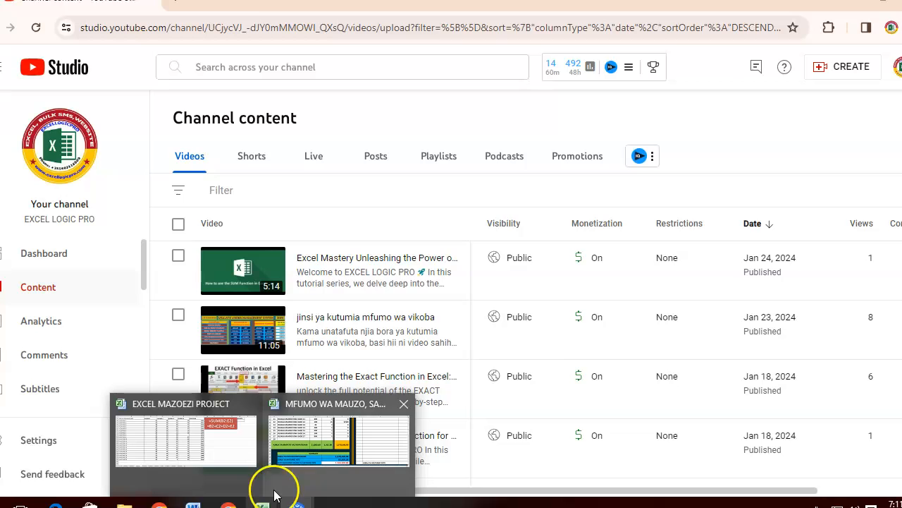
left_click(305, 444)
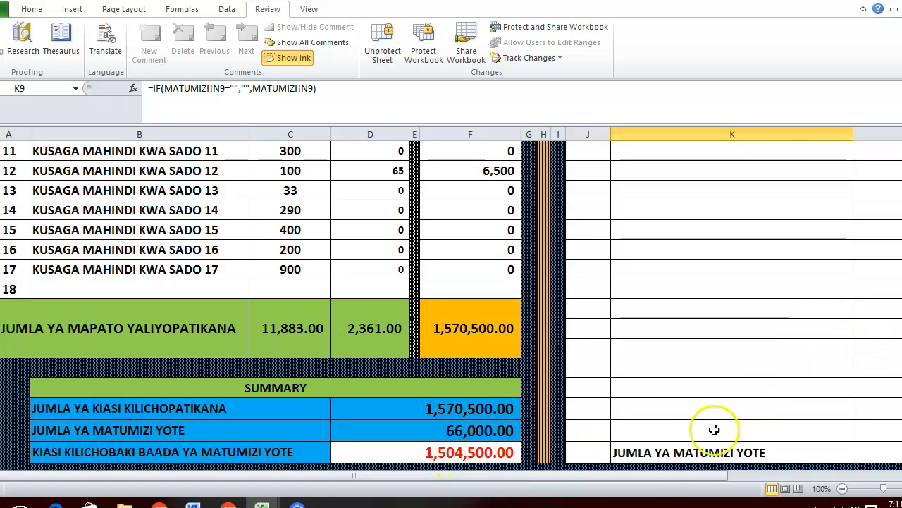
left_click_drag(644, 476, 708, 476)
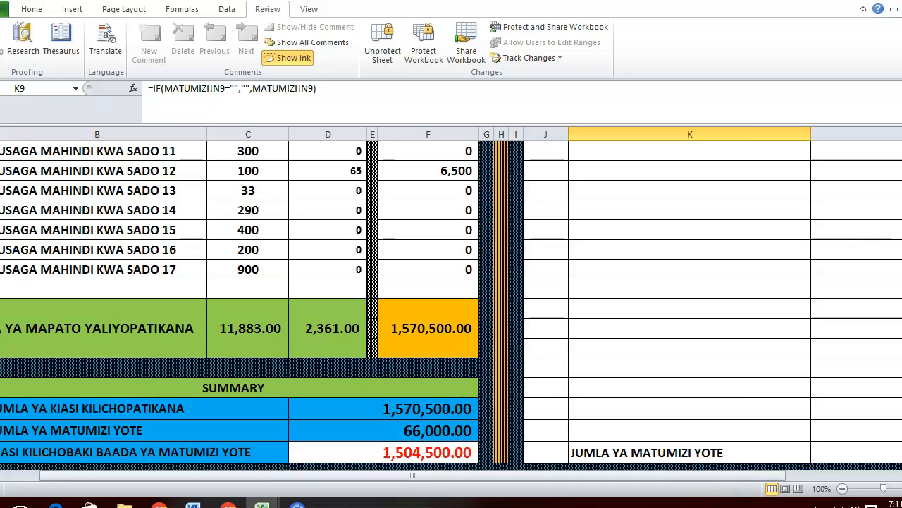
left_click_drag(901, 275, 901, 215)
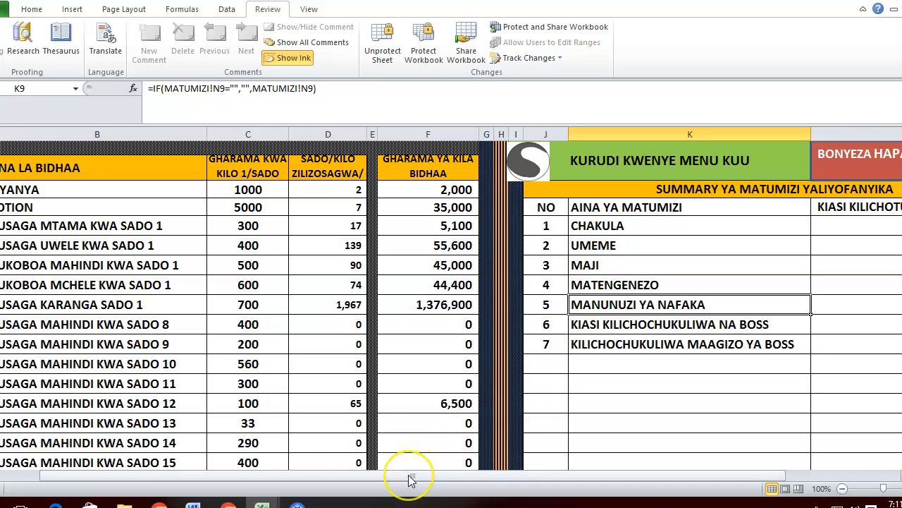
left_click_drag(412, 480, 463, 477)
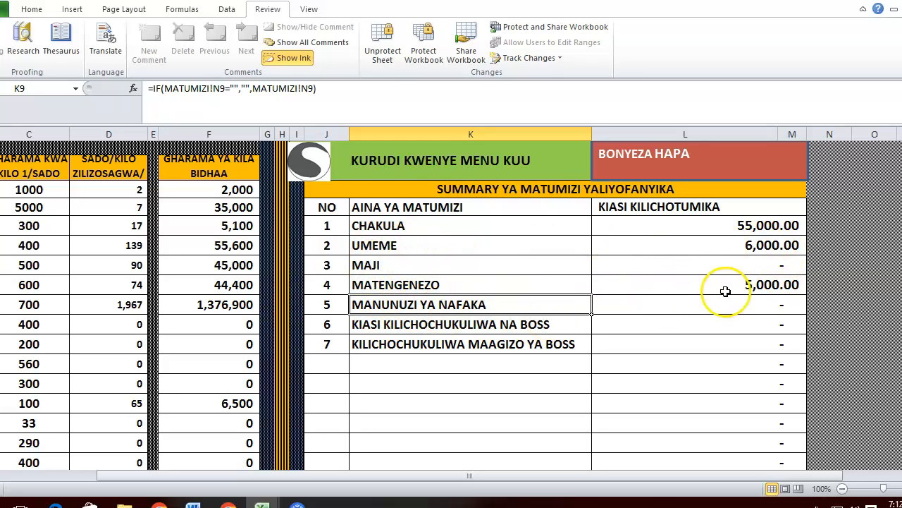
- Return to the main menu, view the report of all expenses made, and go back to the main menu
left_click(671, 167)
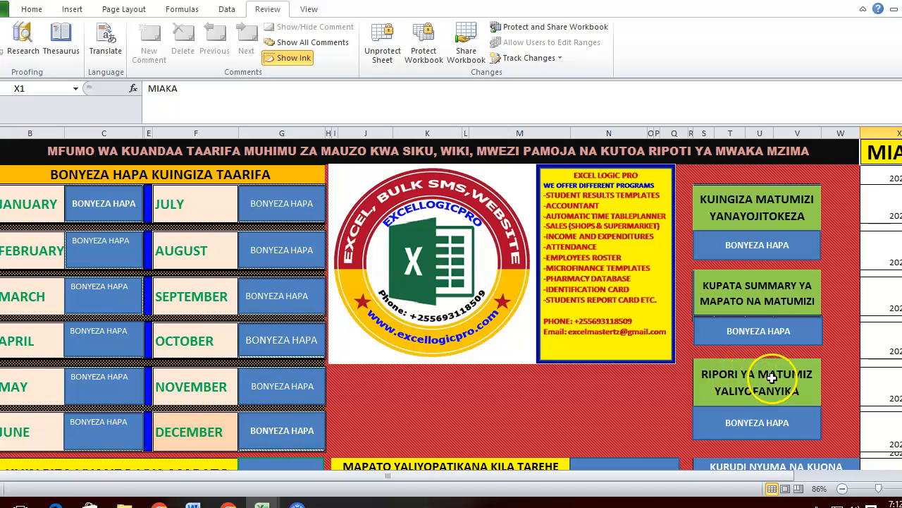
left_click(745, 423)
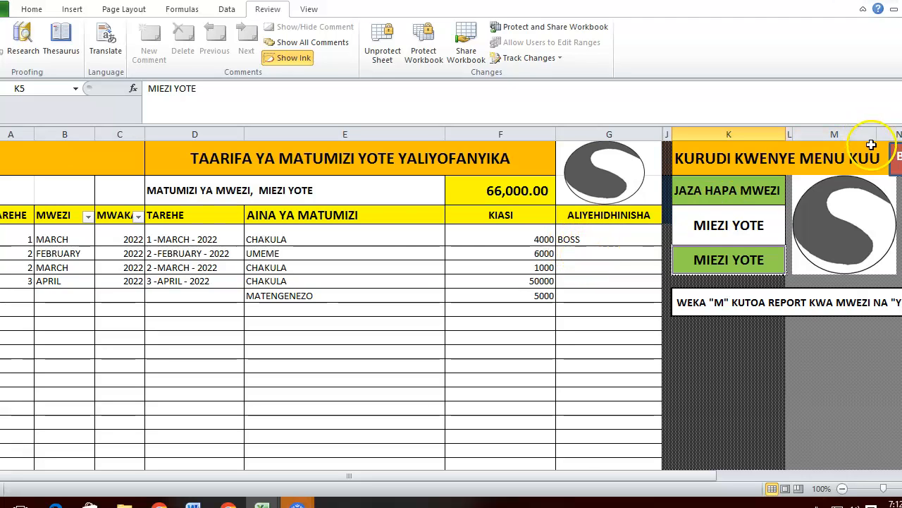
left_click(899, 169)
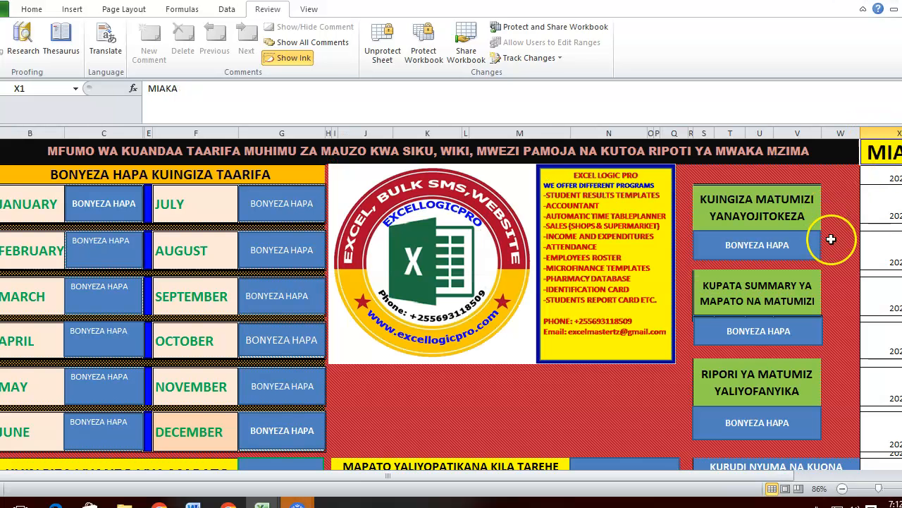
- Open the announcements sheet from the main menu, go back through its link for using the system, and reopen it
left_click_drag(901, 179, 901, 211)
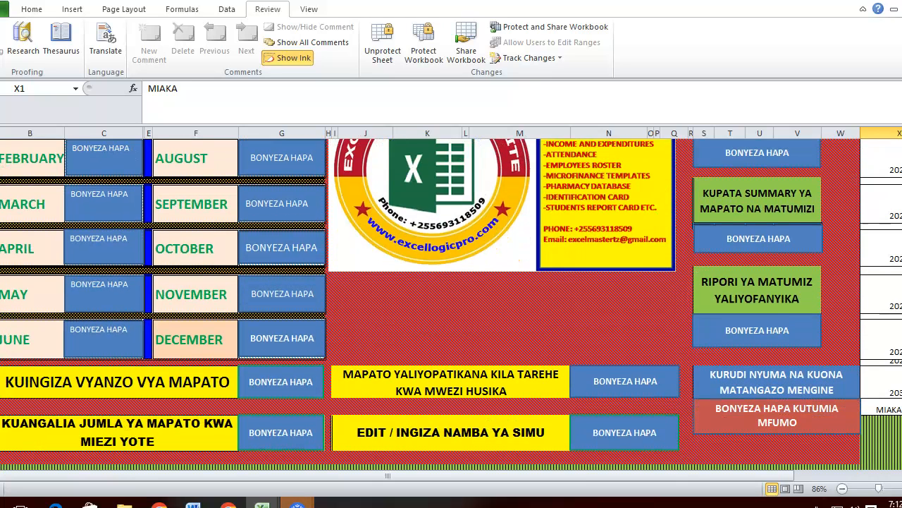
left_click(755, 414)
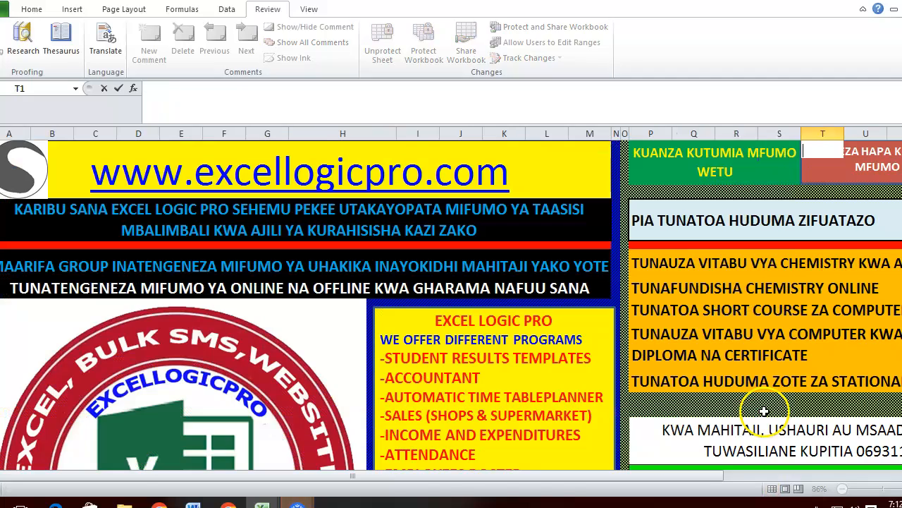
left_click(852, 168)
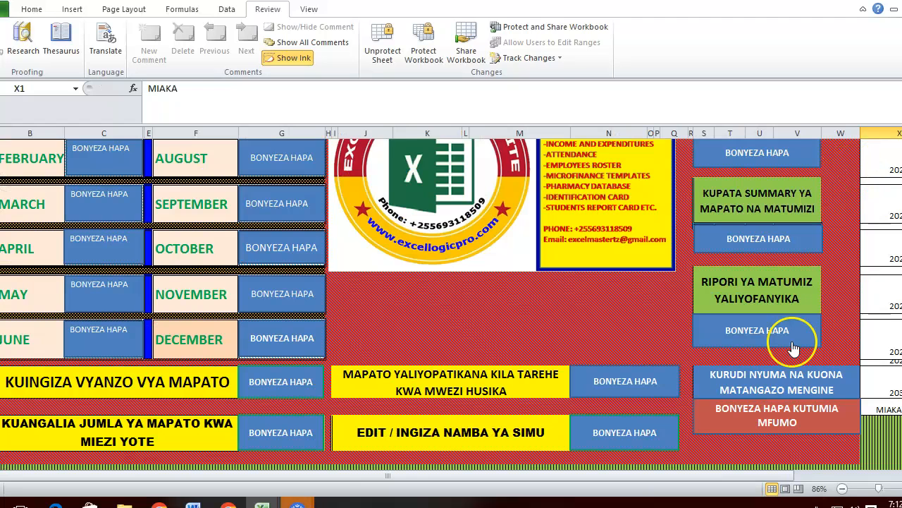
left_click(775, 415)
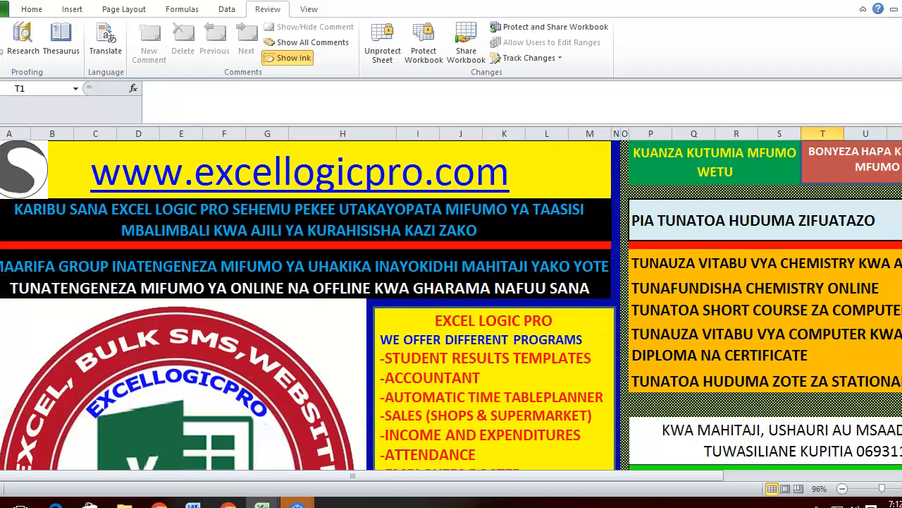
- Examine the offered programs, services and contact details on the announcements sheet, ending at its first rows
mouse_move(901, 176)
left_mouse_down()
mouse_move(901, 292)
mouse_move(901, 177)
left_mouse_up()
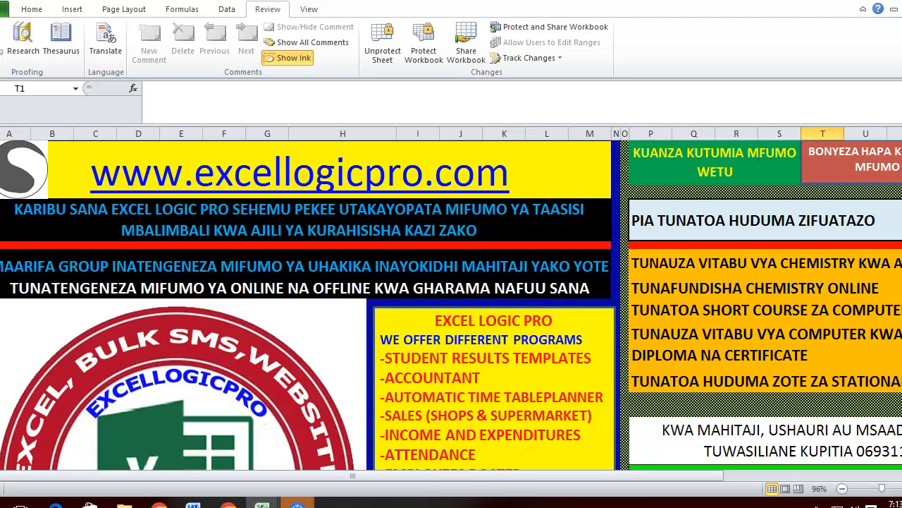
scroll(451, 305, "down", 3)
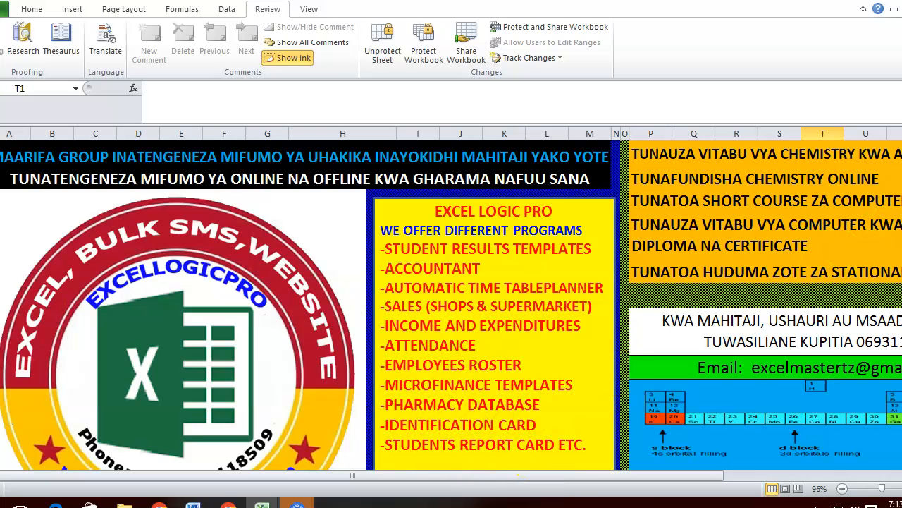
scroll(505, 234, "down", 5)
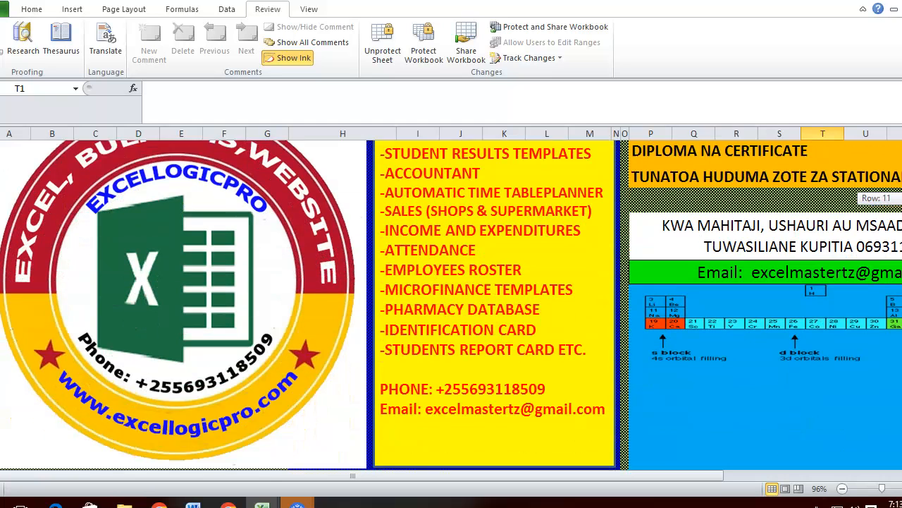
scroll(505, 235, "up", 1)
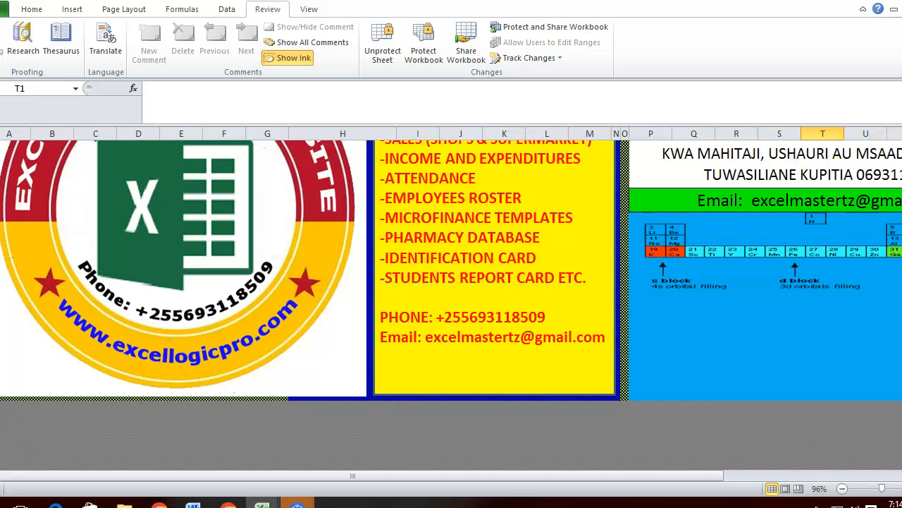
left_click_drag(901, 205, 901, 204)
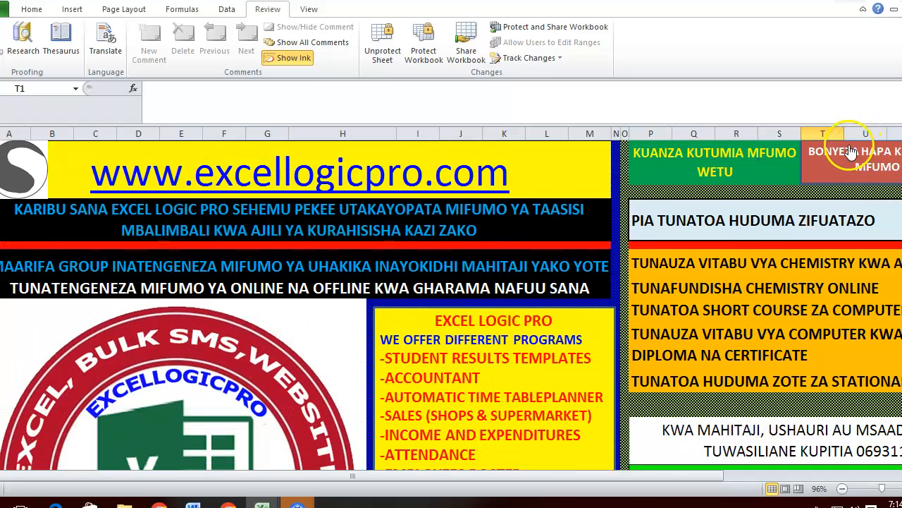